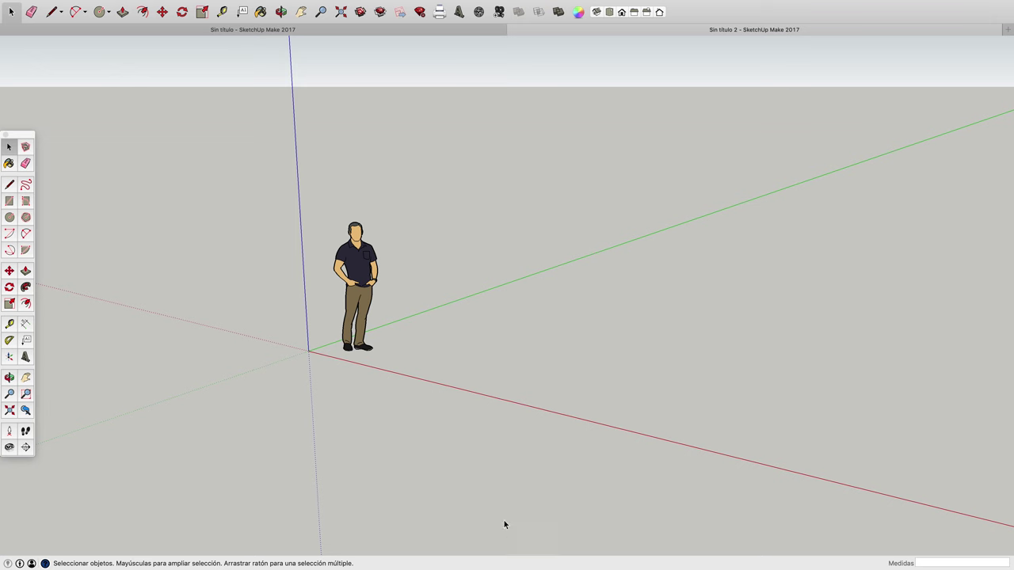
# - Delete the scale figure and draw a 400 mm-radius circle at the origin
pyautogui.click(361, 274)
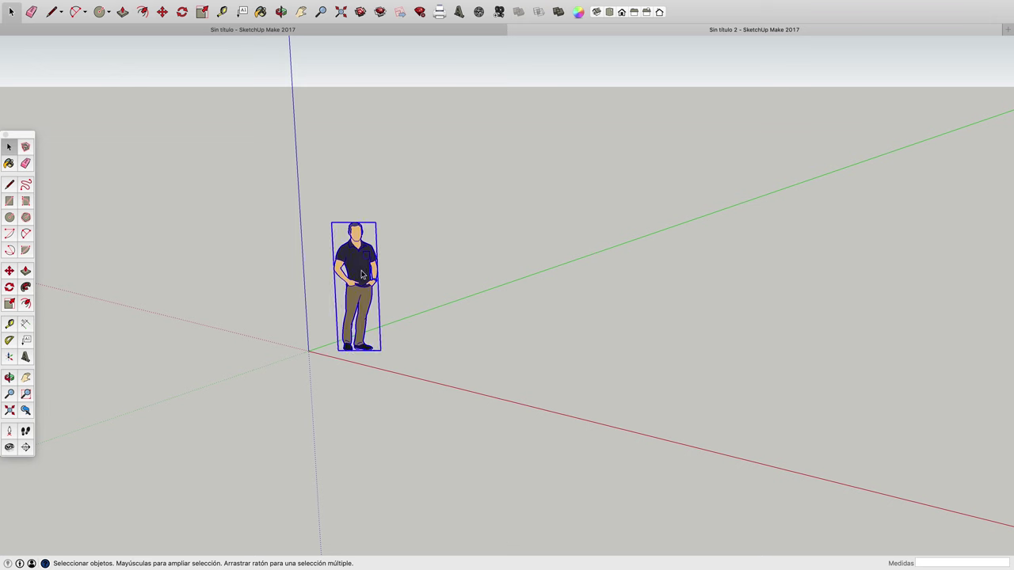
pyautogui.press('Delete')
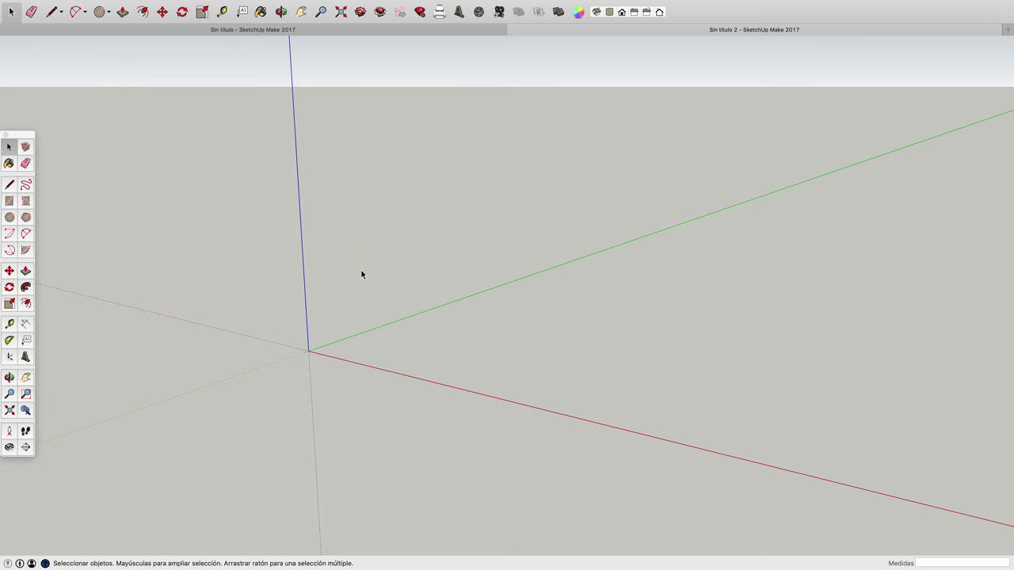
pyautogui.click(9, 218)
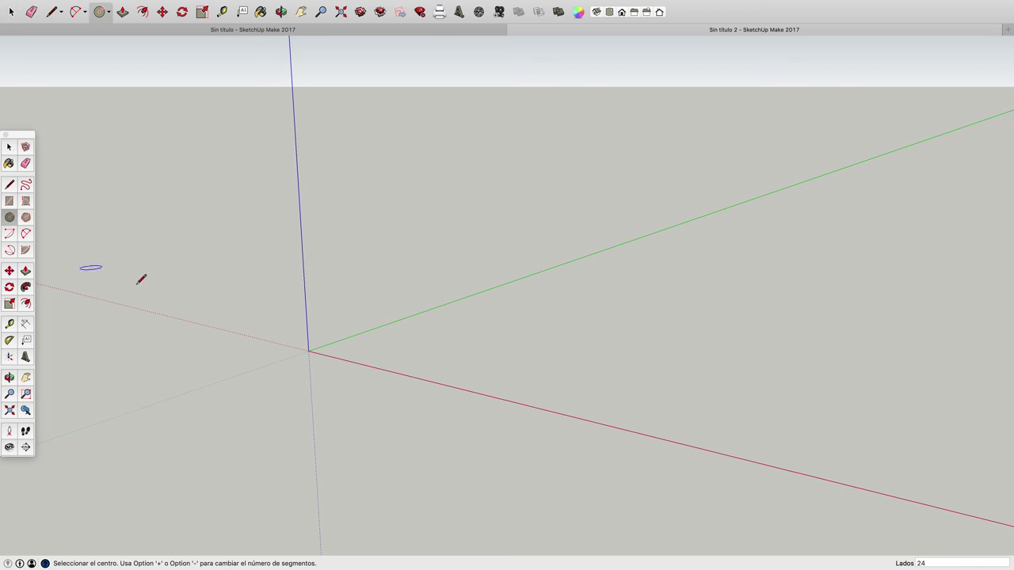
pyautogui.click(308, 350)
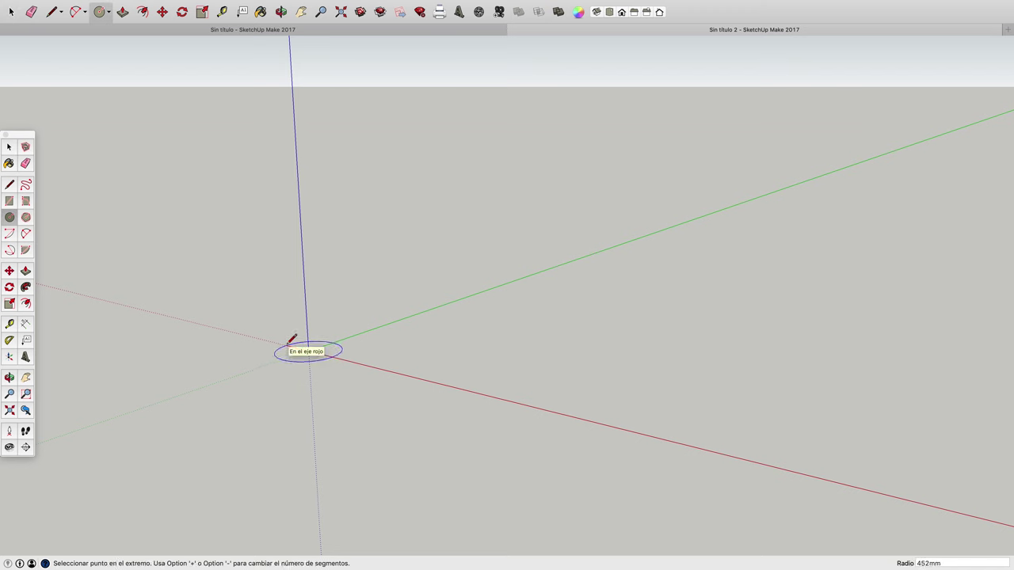
pyautogui.click(288, 344)
pyautogui.scroll(1, 290, 344)
pyautogui.scroll(2, 290, 346)
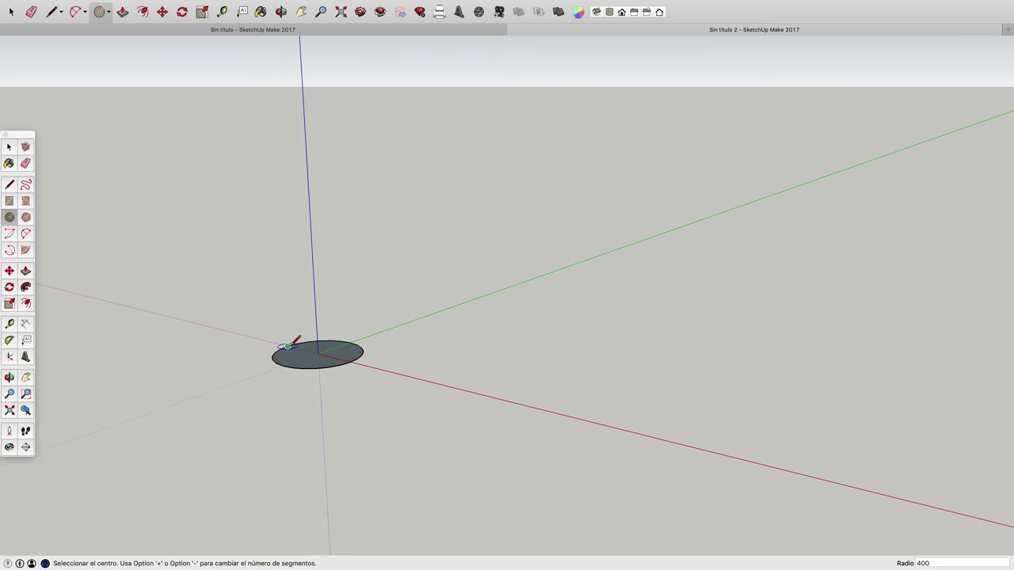
pyautogui.scroll(2, 290, 345)
# - Draw an upright 400 × ~990 mm rectangle standing on the disc's radius
pyautogui.click(10, 201)
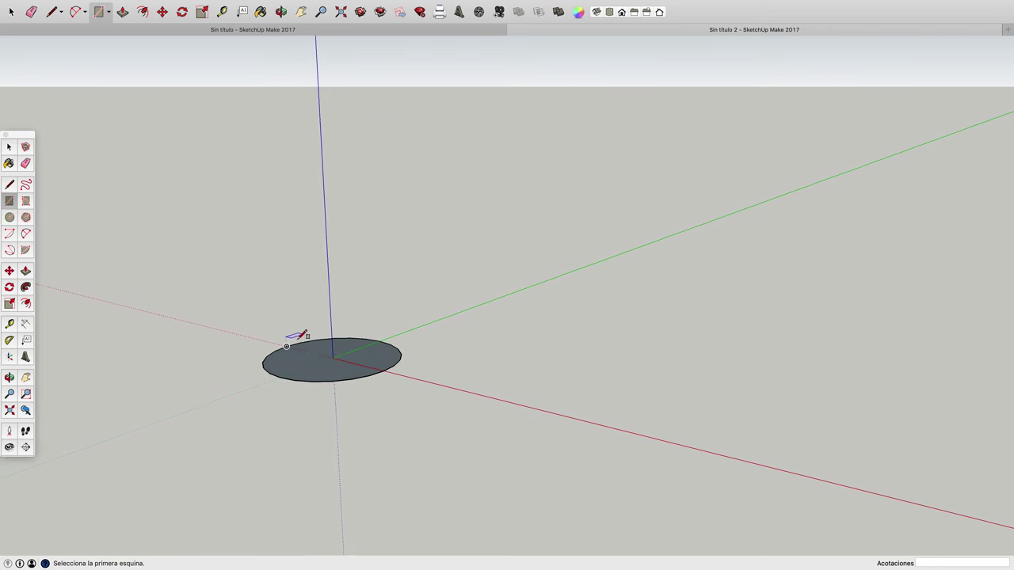
pyautogui.click(333, 358)
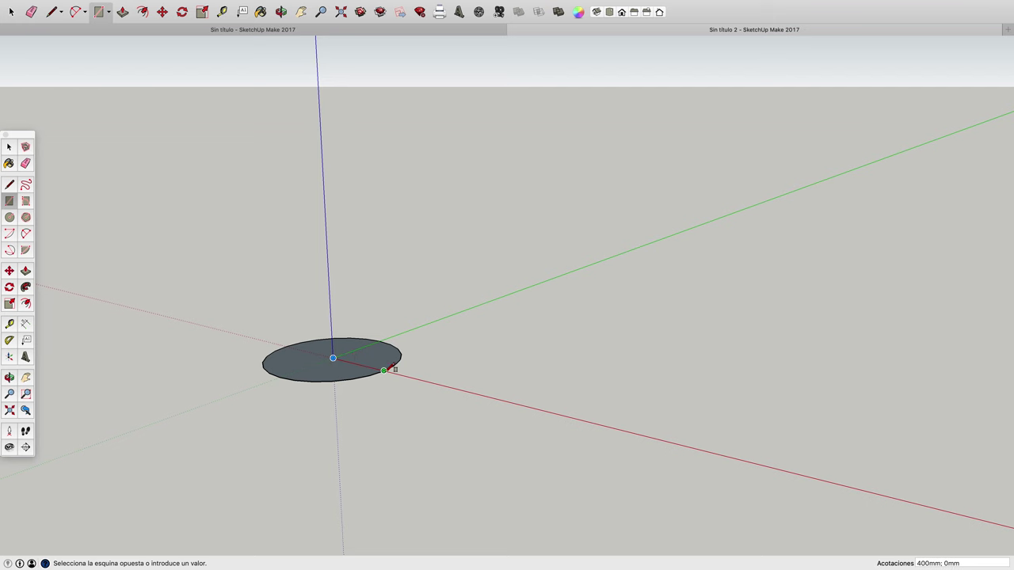
pyautogui.click(382, 195)
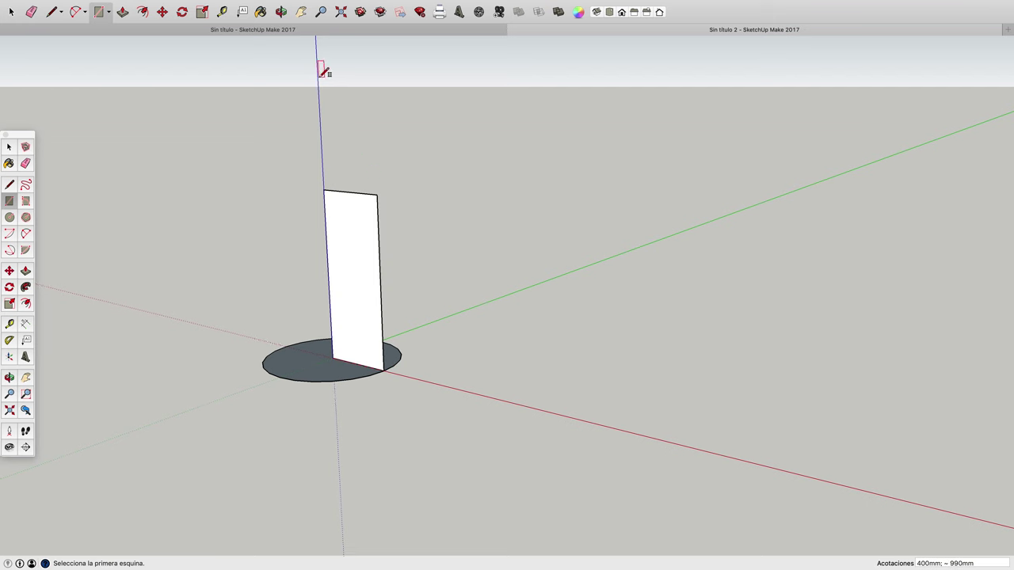
pyautogui.click(281, 11)
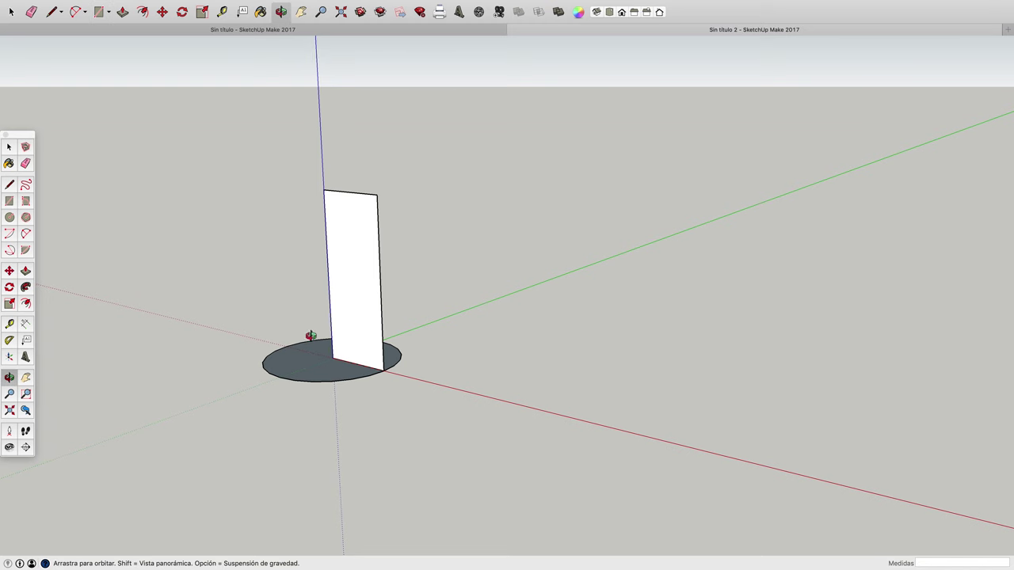
# - Draw two parallel quarter-arcs centred on the panel's top-left corner
pyautogui.moveTo(312, 340); pyautogui.dragTo(446, 332)
pyautogui.scroll(2, 371, 338)
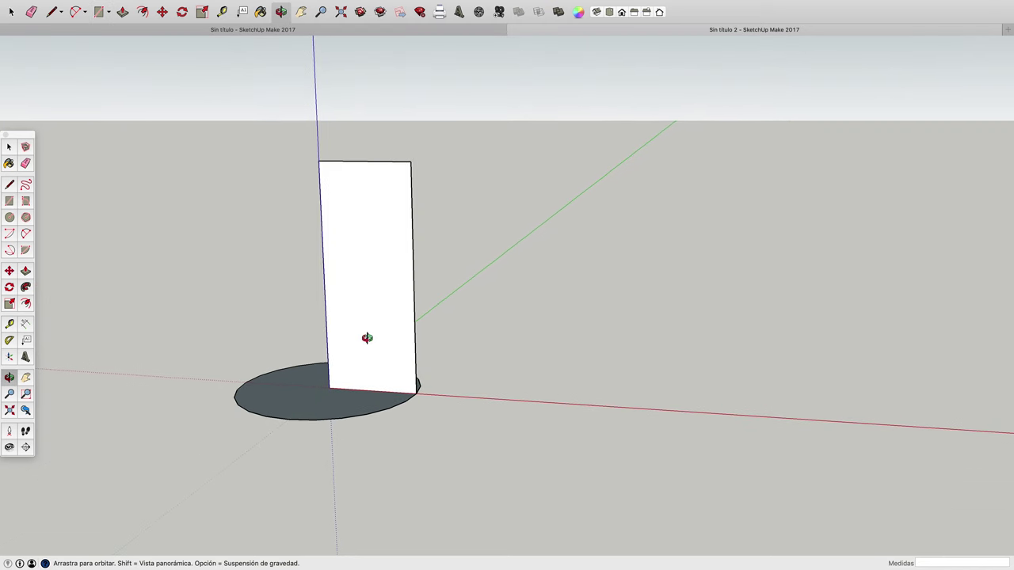
pyautogui.click(11, 236)
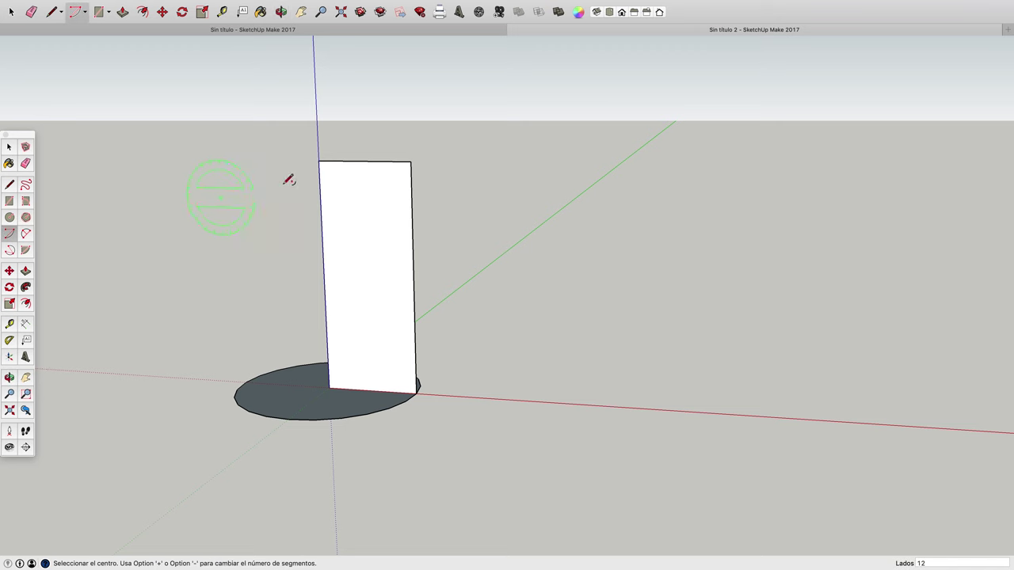
pyautogui.click(319, 161)
pyautogui.click(412, 162)
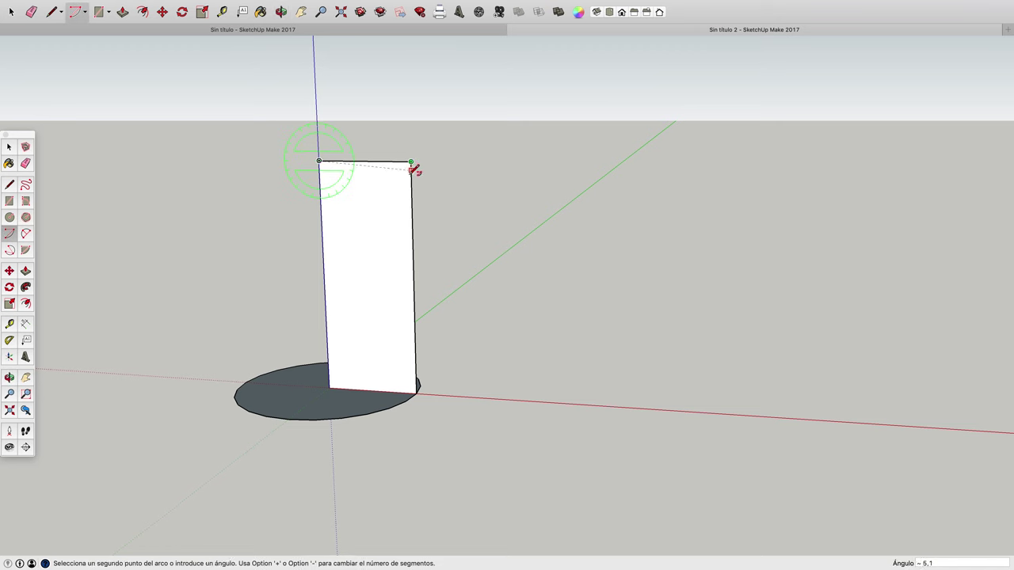
pyautogui.click(323, 256)
pyautogui.click(319, 161)
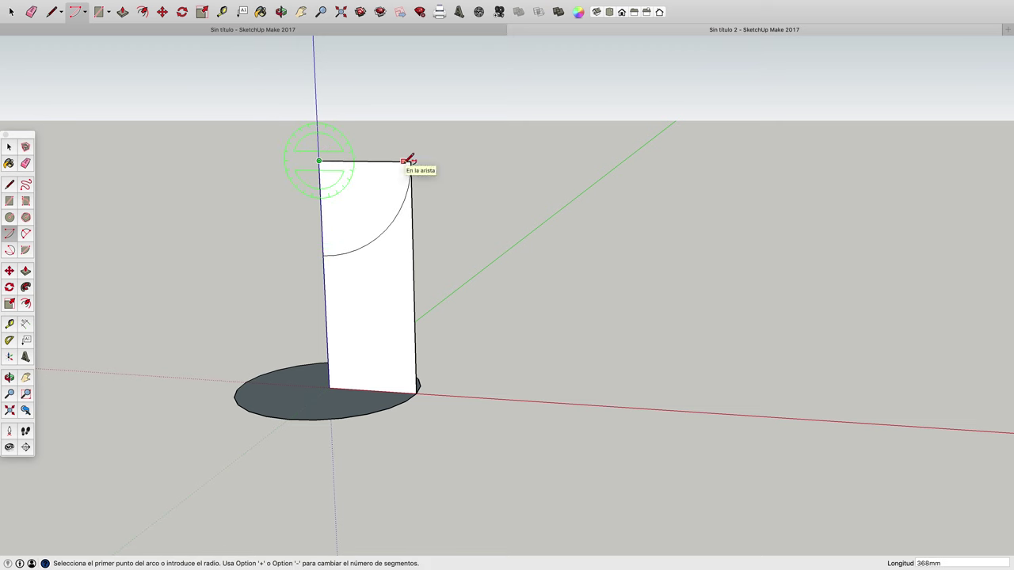
pyautogui.click(404, 161)
pyautogui.click(324, 248)
# - Draw a vertical line from the inner arc's left end down near the panel's bottom
pyautogui.click(13, 186)
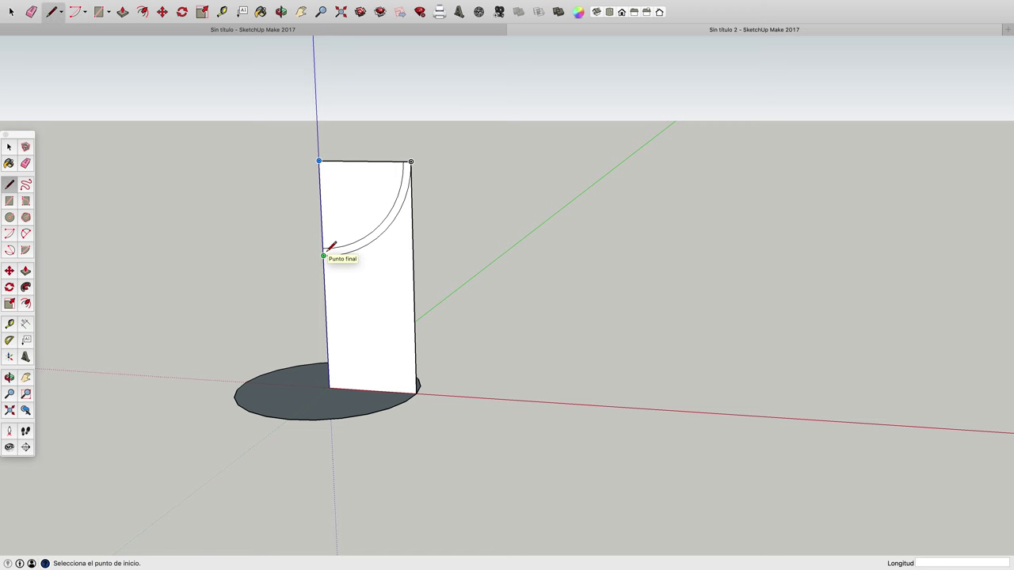
pyautogui.scroll(2, 331, 247)
pyautogui.scroll(2, 332, 246)
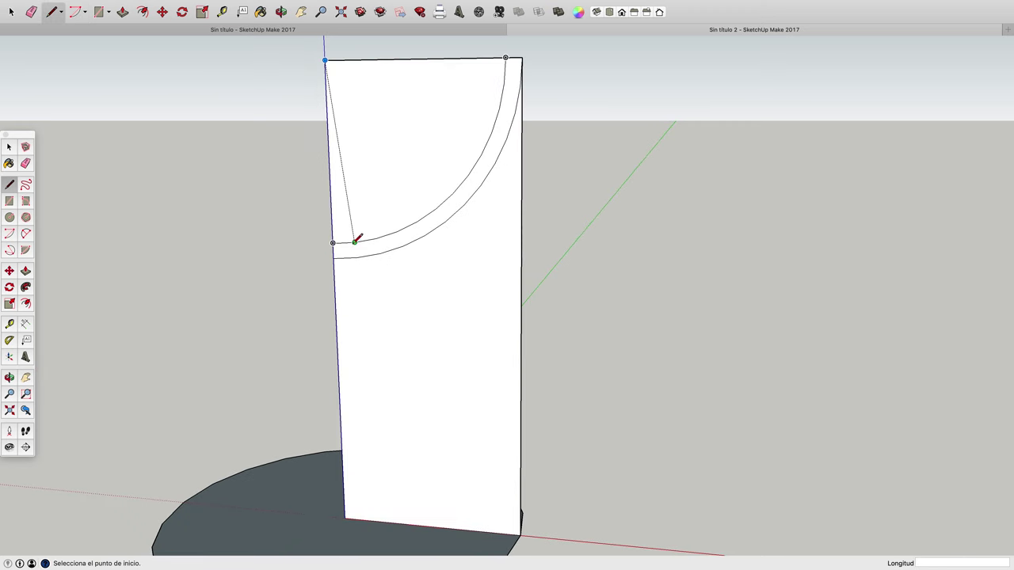
pyautogui.click(344, 243)
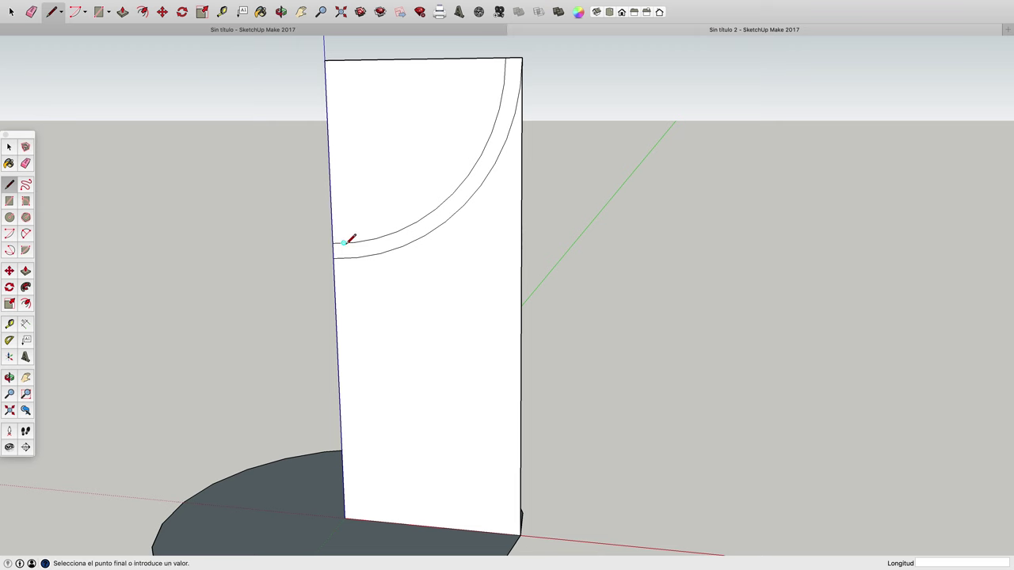
pyautogui.click(352, 450)
pyautogui.press('Escape')
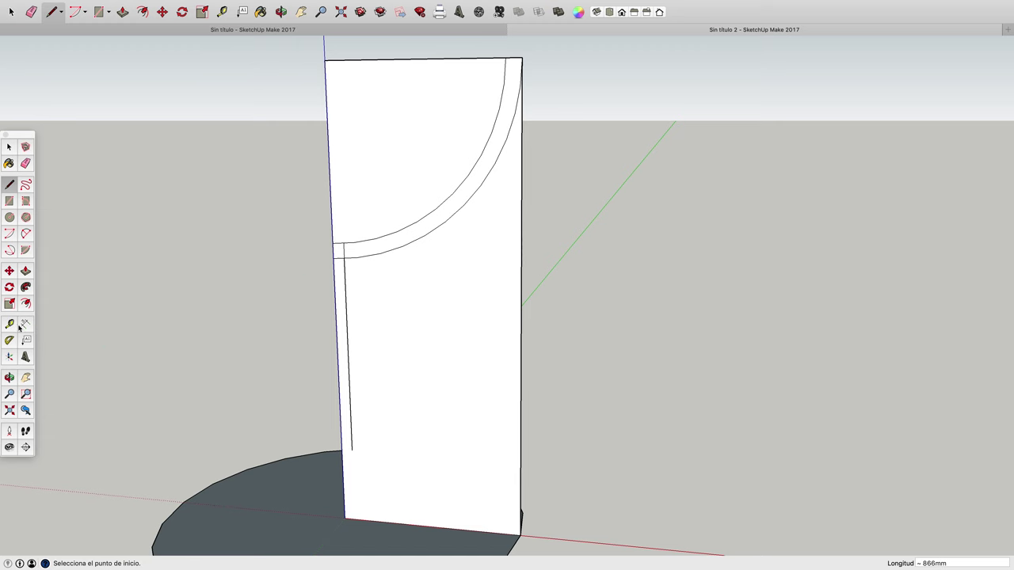
pyautogui.click(9, 324)
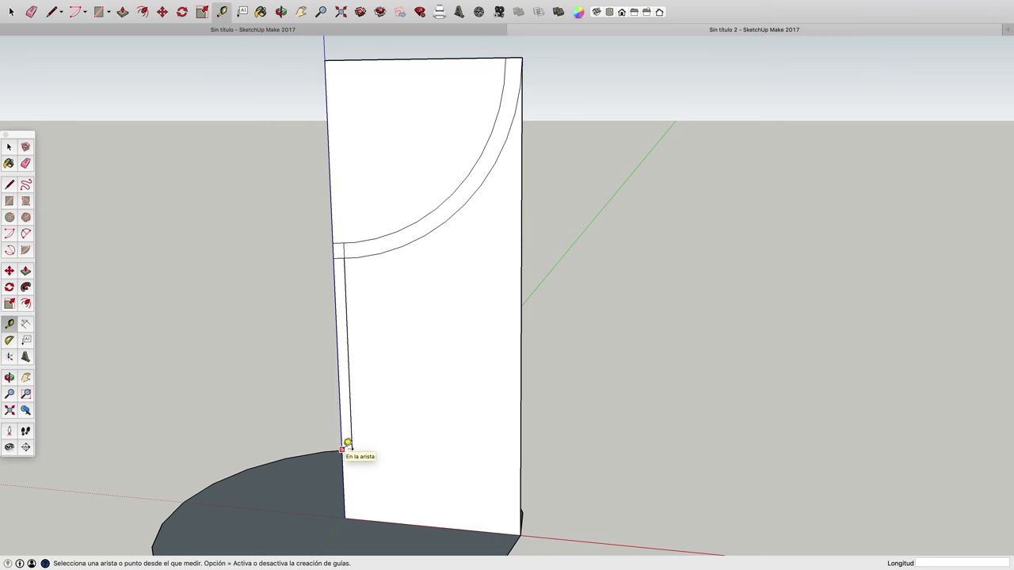
# - Place a vertical guide and a horizontal guide near the panel's bottom
pyautogui.click(343, 449)
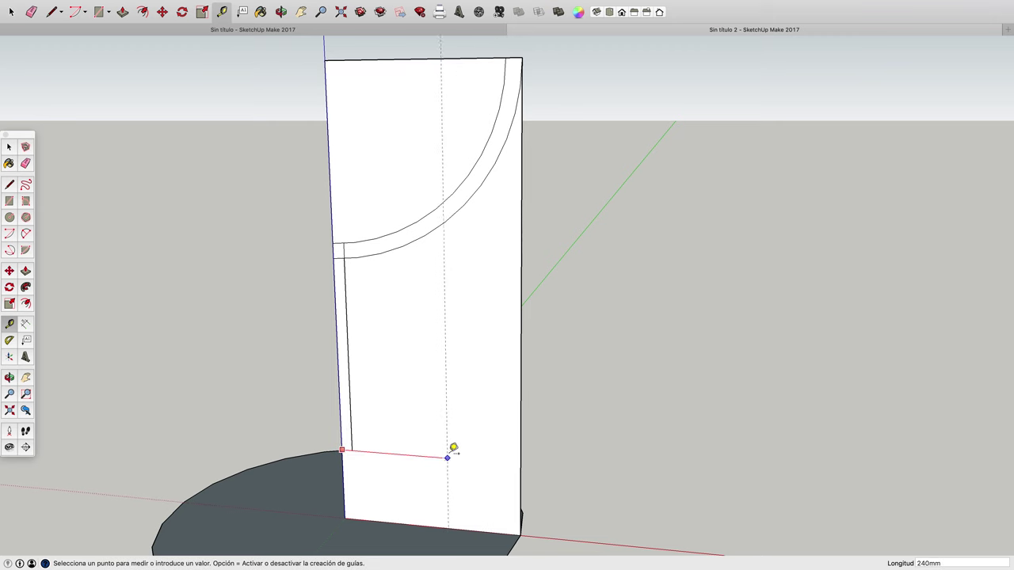
pyautogui.click(465, 449)
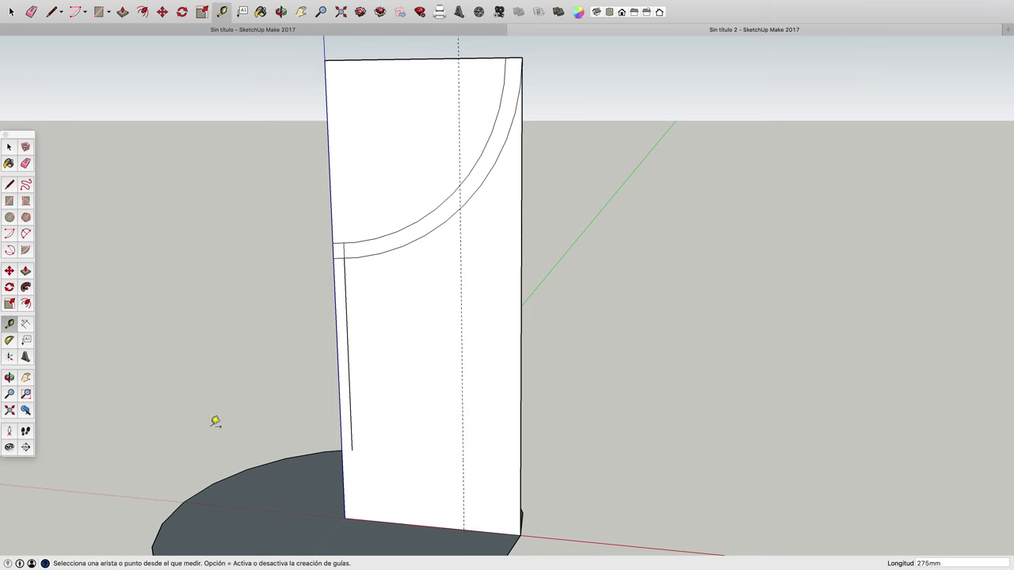
pyautogui.click(417, 525)
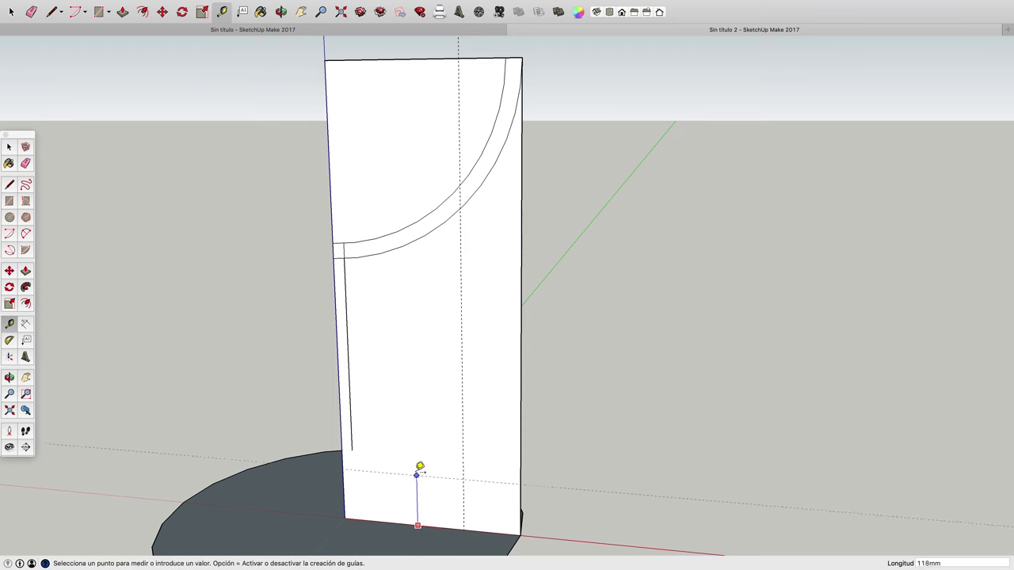
pyautogui.click(418, 453)
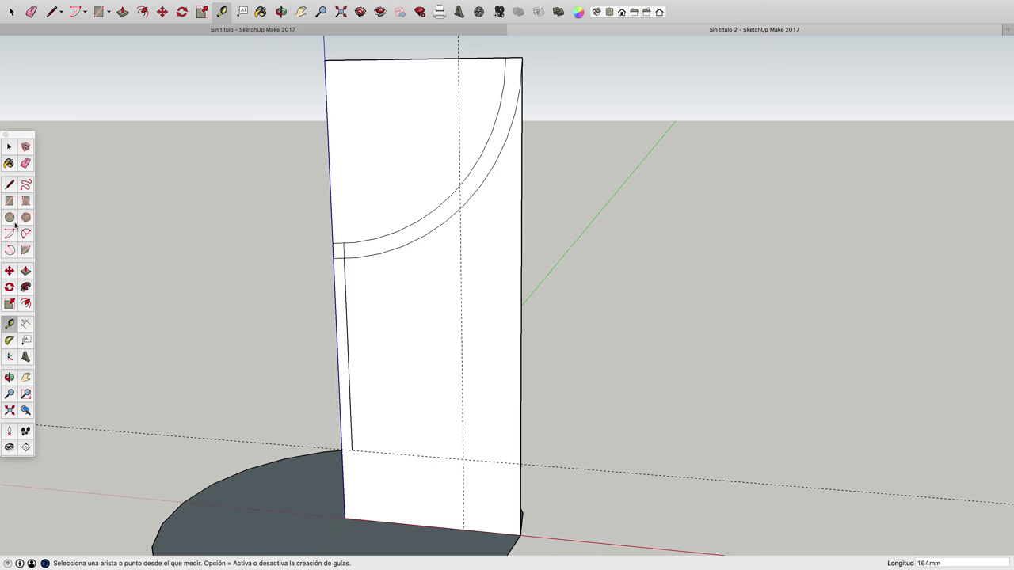
# - Draw the foot curve from the vertical line's bottom, then an arc to the bottom-right corner
pyautogui.click(24, 234)
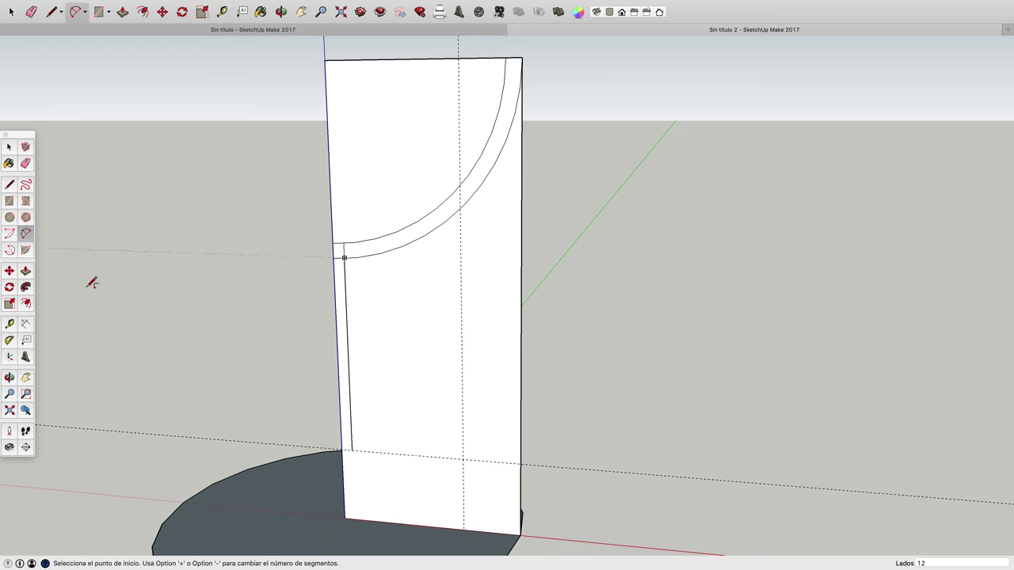
pyautogui.click(353, 450)
pyautogui.click(463, 514)
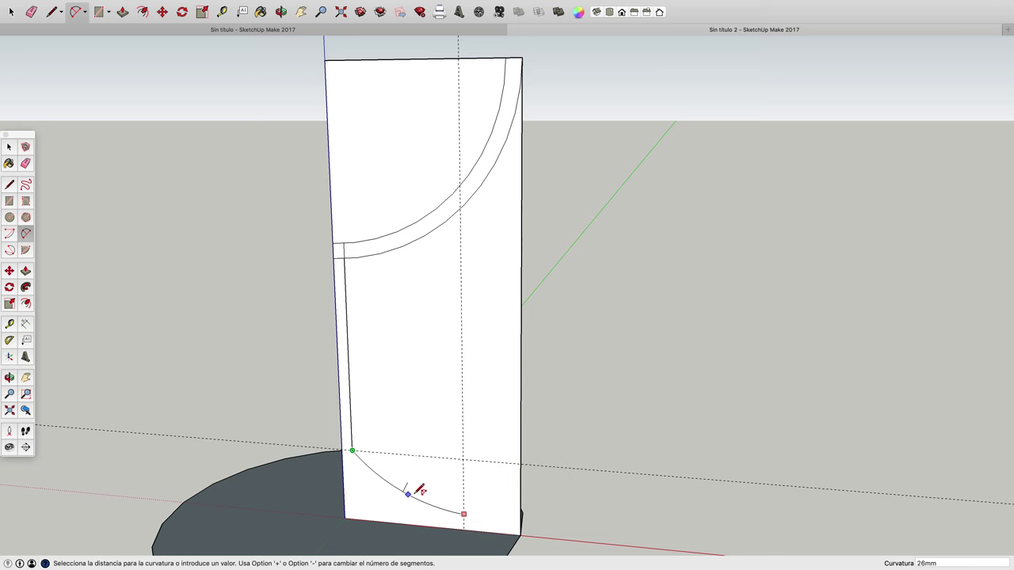
pyautogui.scroll(2, 424, 501)
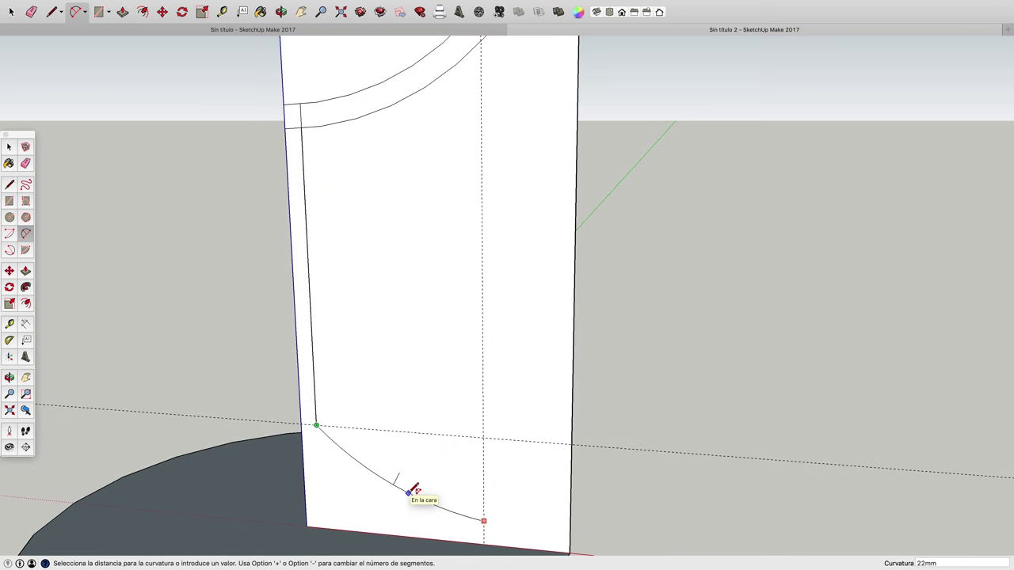
pyautogui.click(412, 485)
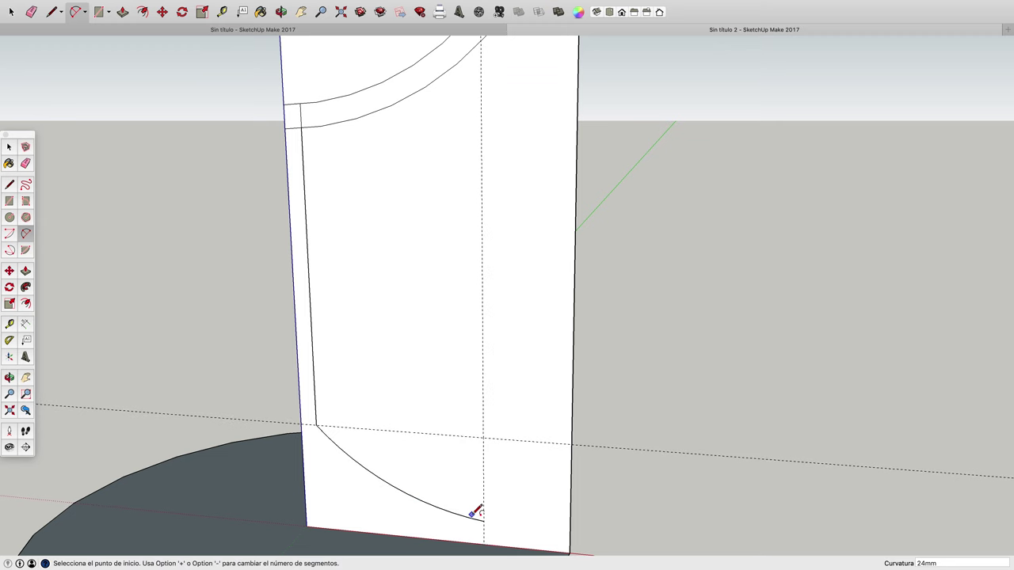
pyautogui.click(484, 521)
pyautogui.click(571, 552)
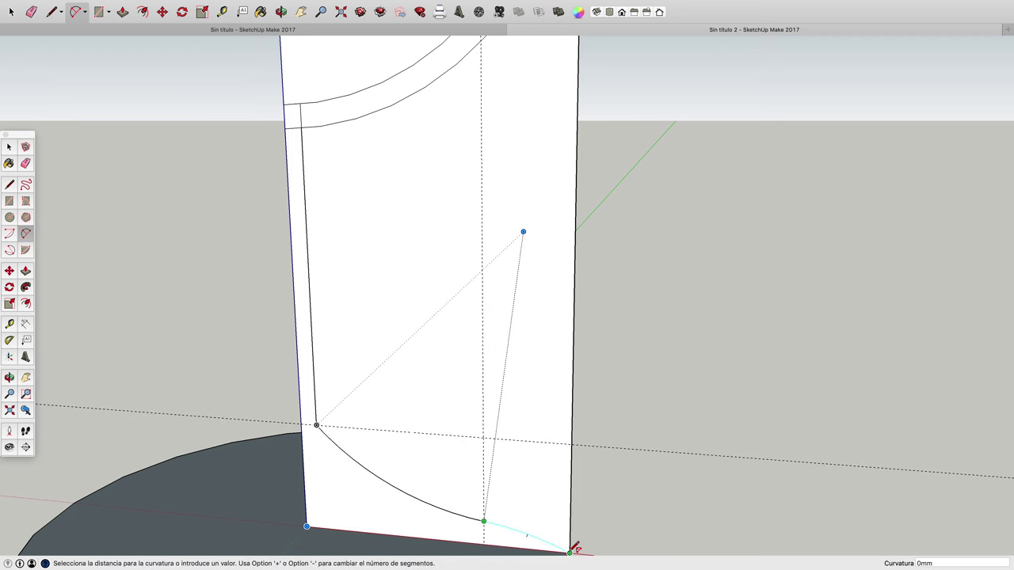
pyautogui.click(572, 549)
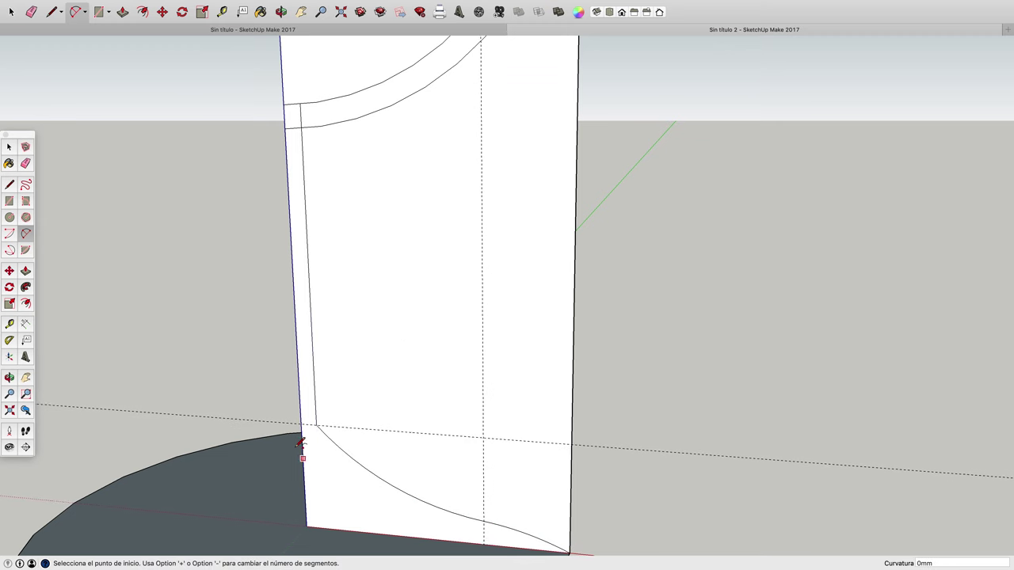
# - Add a parallel arc with a 3 mm bulge beside the lower curve for the foot's wall
pyautogui.click(484, 533)
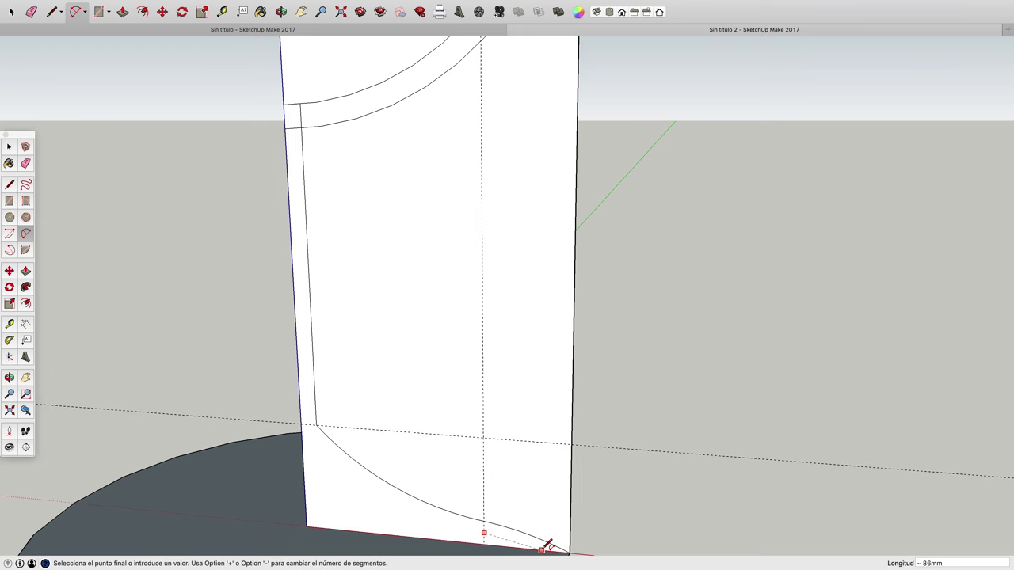
pyautogui.click(541, 550)
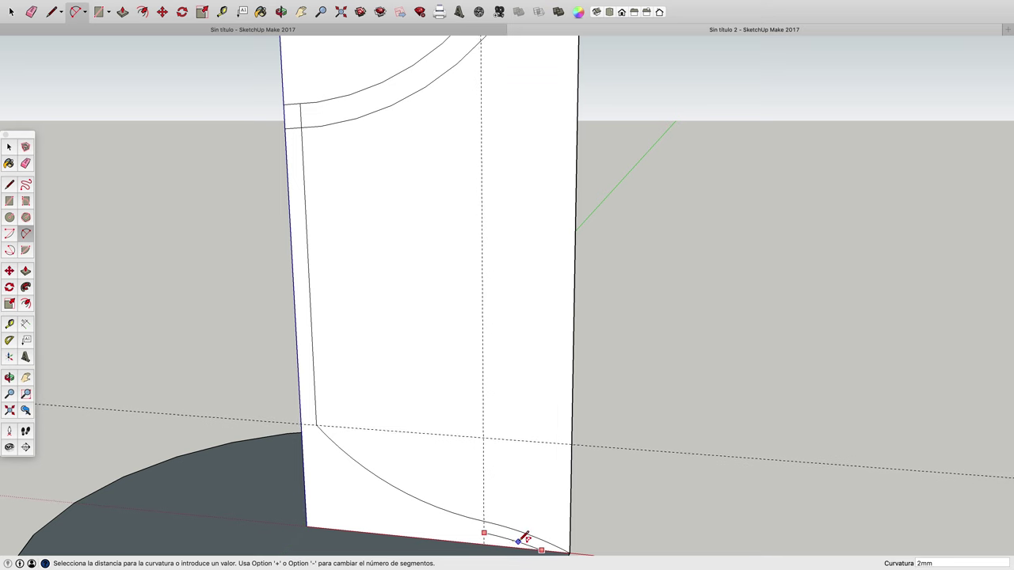
pyautogui.scroll(3, 521, 533)
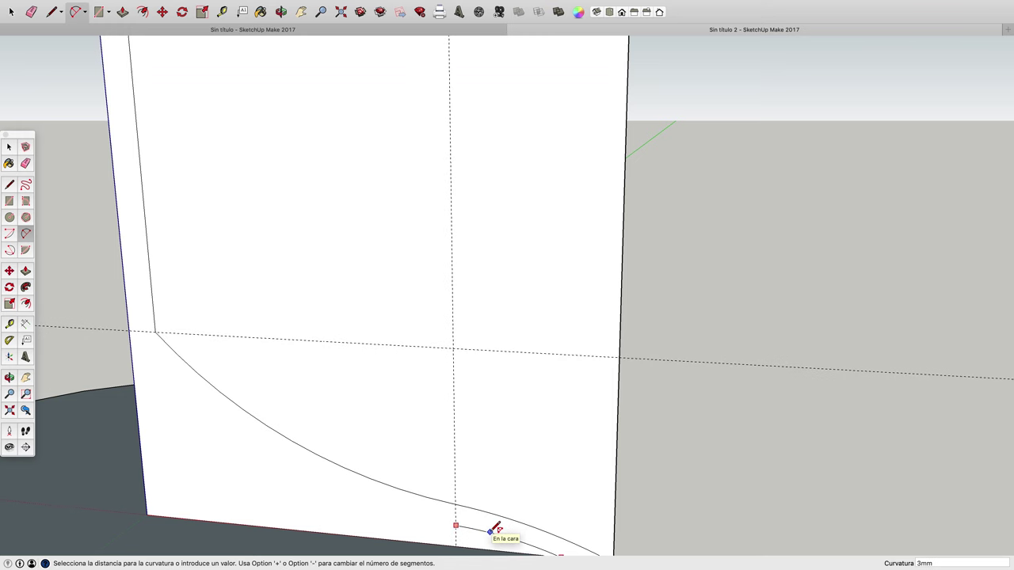
pyautogui.click(491, 530)
pyautogui.click(456, 525)
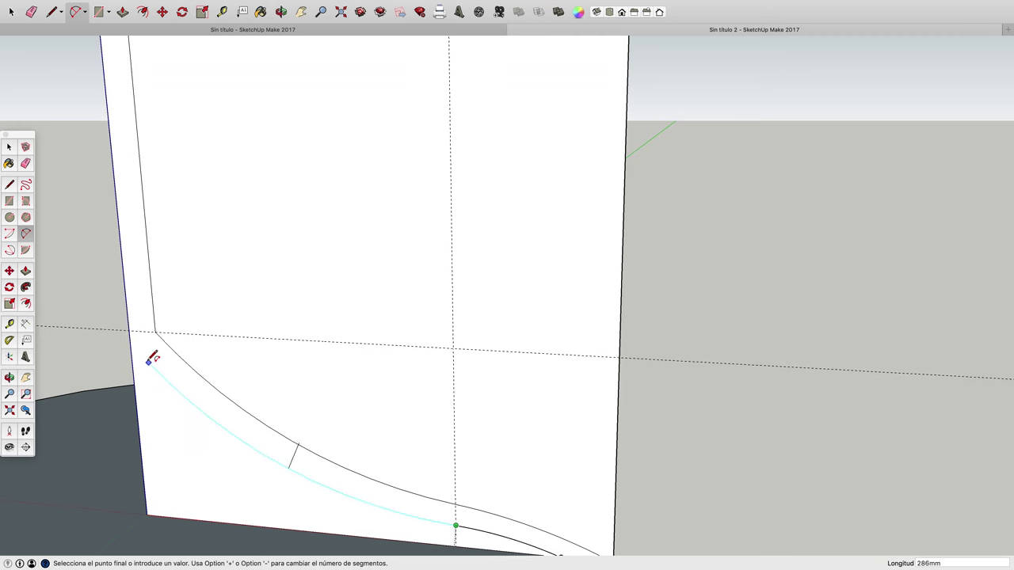
pyautogui.click(133, 328)
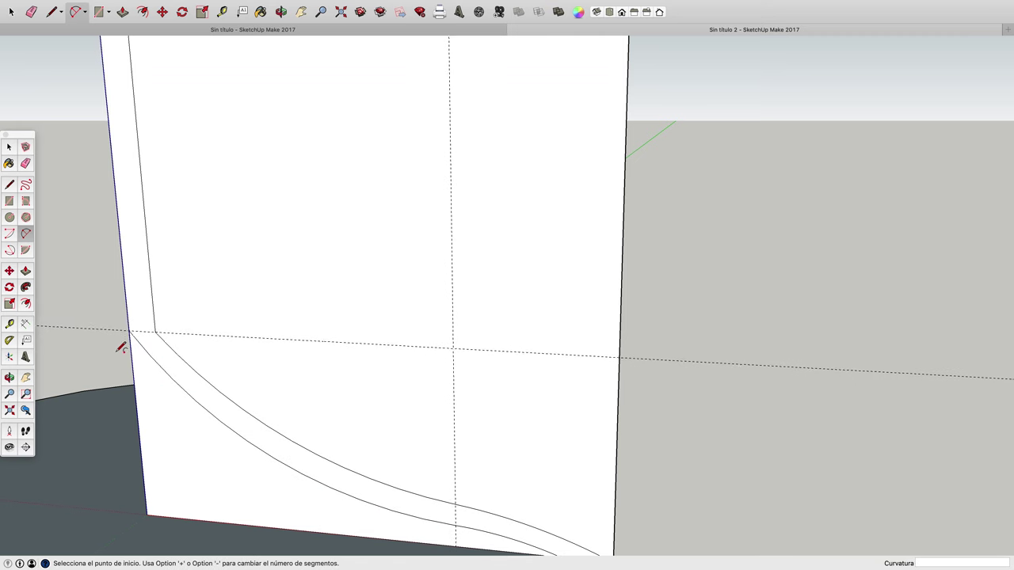
pyautogui.scroll(-3, 127, 337)
pyautogui.scroll(-3, 123, 345)
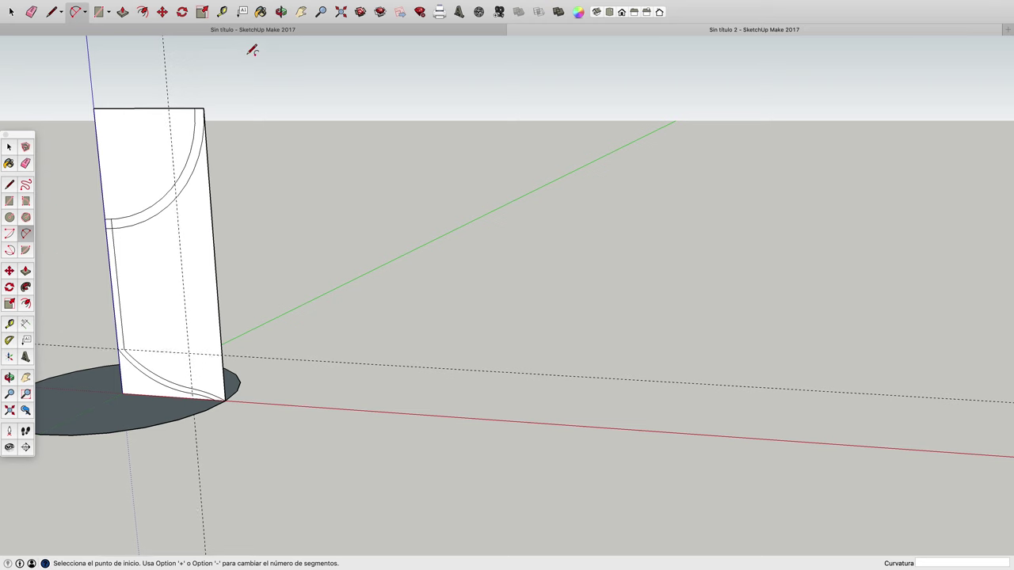
# - Erase the extra edges beside the arc's end and above the arcs
pyautogui.click(301, 12)
pyautogui.moveTo(254, 213); pyautogui.dragTo(424, 236)
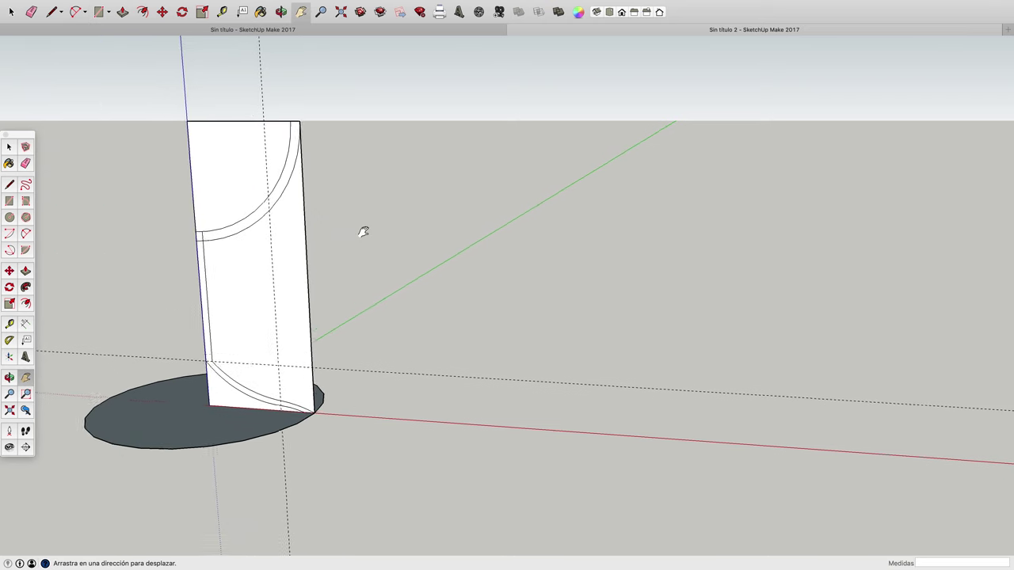
pyautogui.click(25, 163)
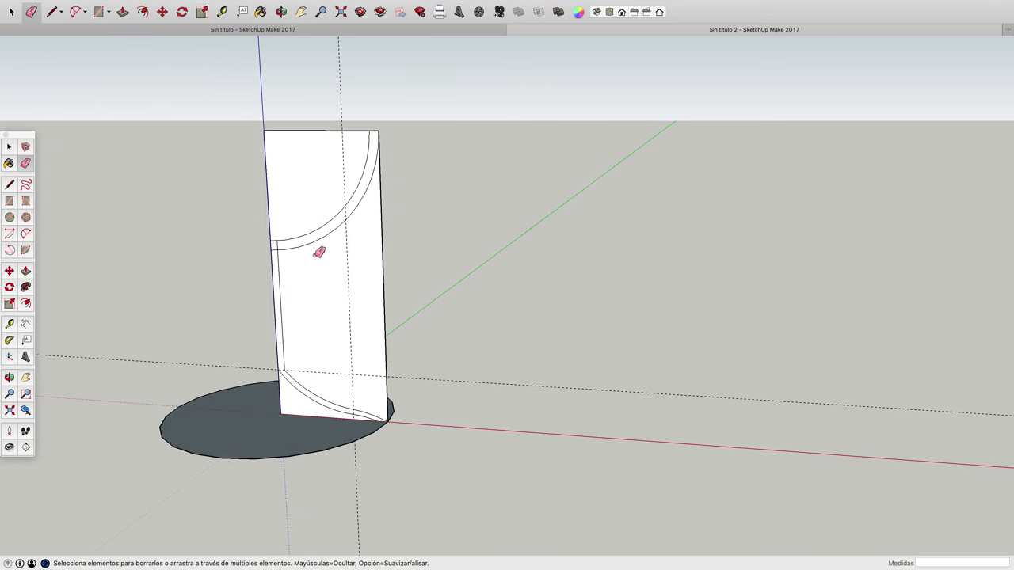
pyautogui.click(276, 244)
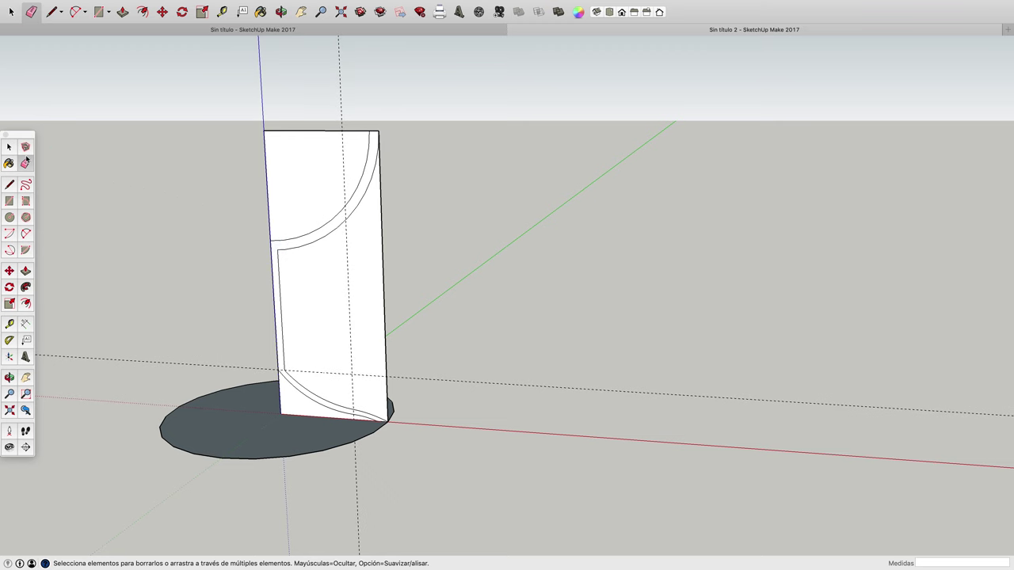
pyautogui.moveTo(268, 129); pyautogui.dragTo(141, 175)
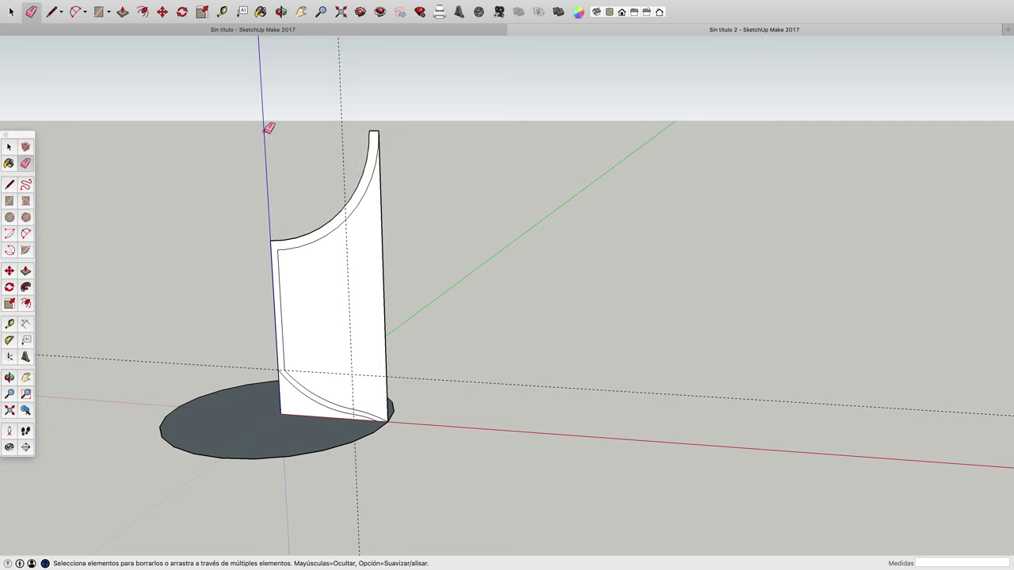
# - Delete the leftover front face, the small curved bottom face and the right edge
pyautogui.click(8, 148)
pyautogui.click(305, 321)
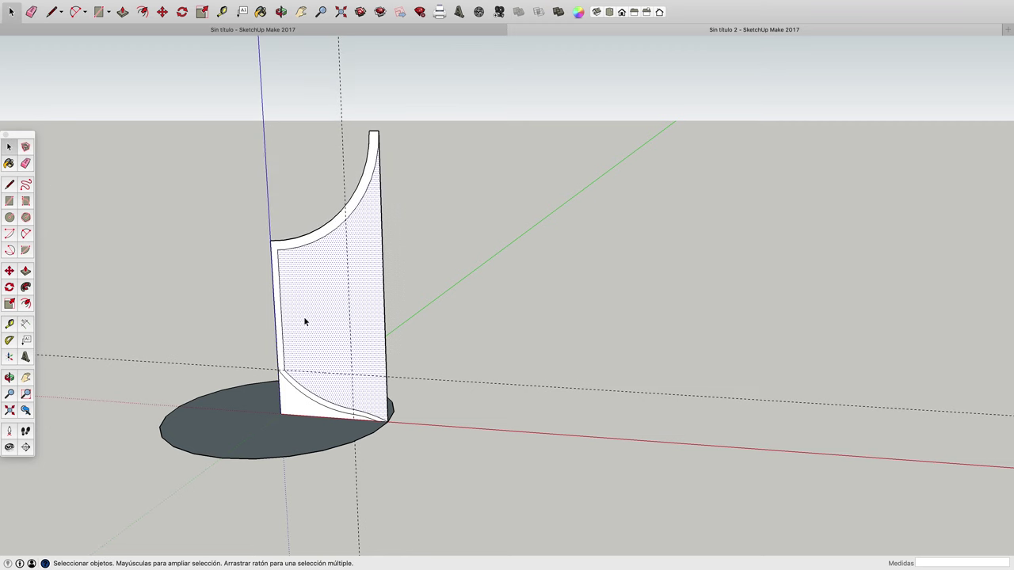
pyautogui.press('Delete')
pyautogui.click(310, 398)
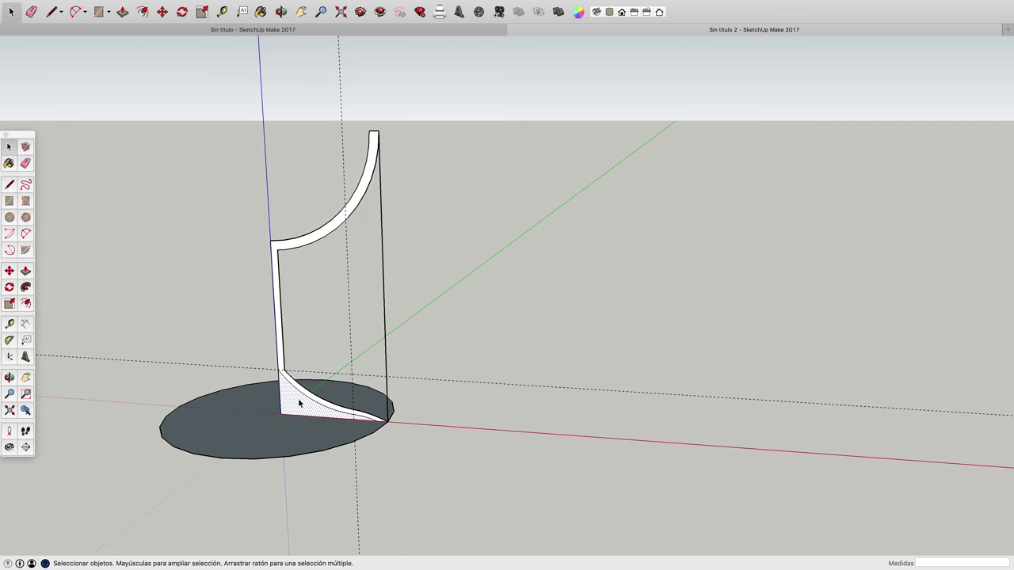
pyautogui.press('Delete')
pyautogui.click(385, 343)
pyautogui.press('Delete')
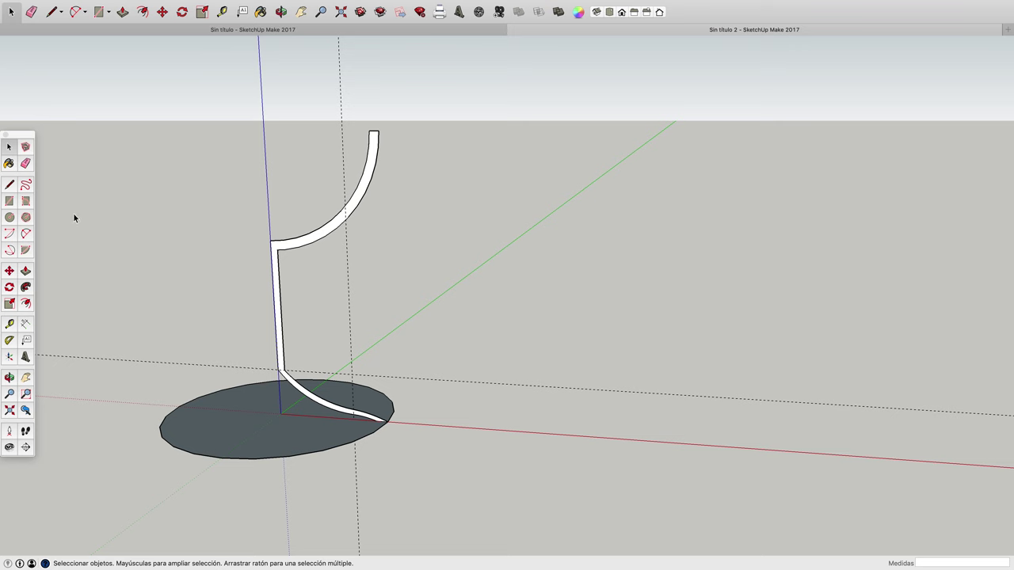
# - Try Follow Me with the disc face, then undo the misplaced sweep
pyautogui.click(25, 290)
pyautogui.click(9, 147)
pyautogui.click(202, 401)
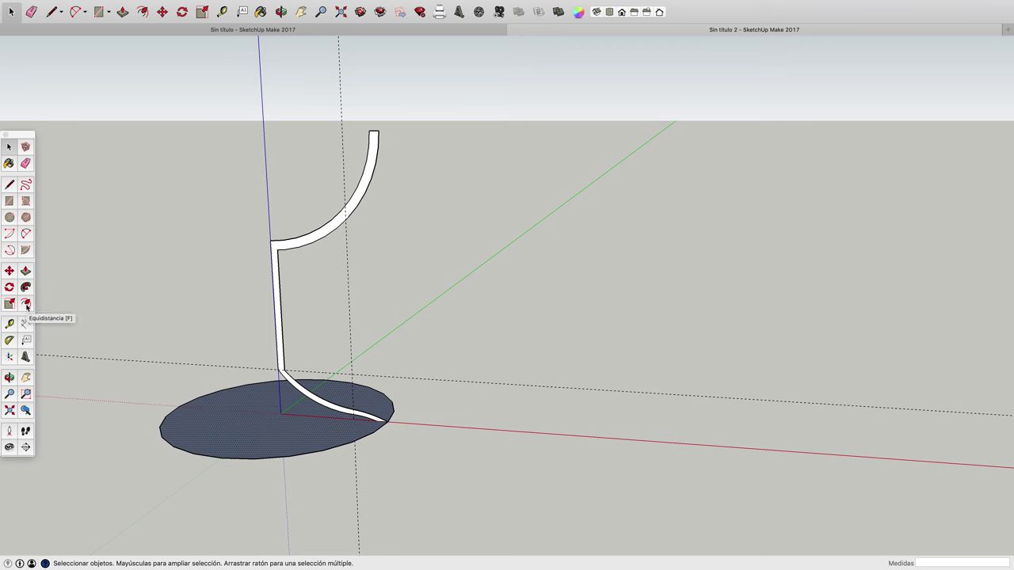
pyautogui.click(25, 303)
pyautogui.click(193, 422)
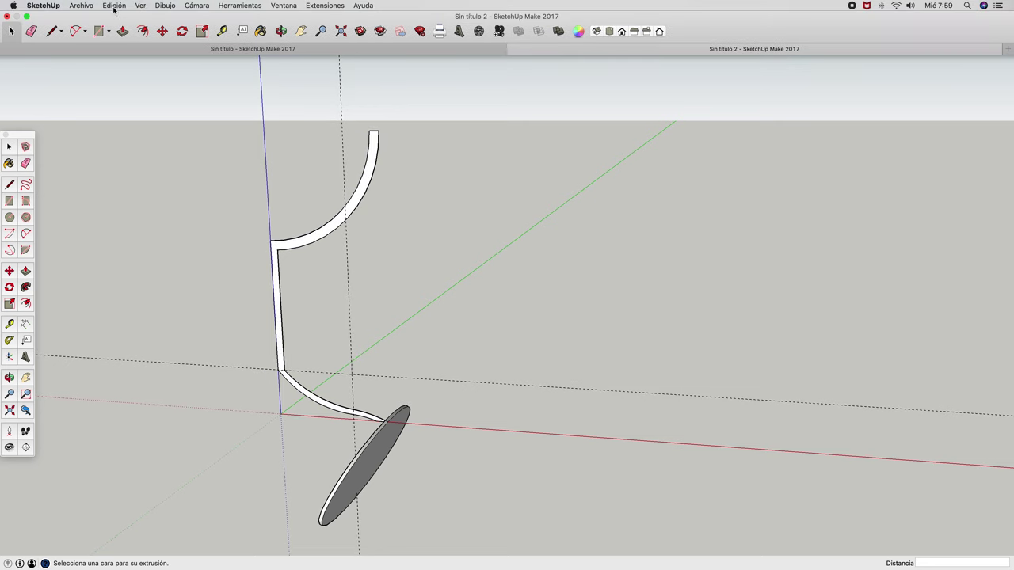
pyautogui.click(114, 5)
pyautogui.click(135, 17)
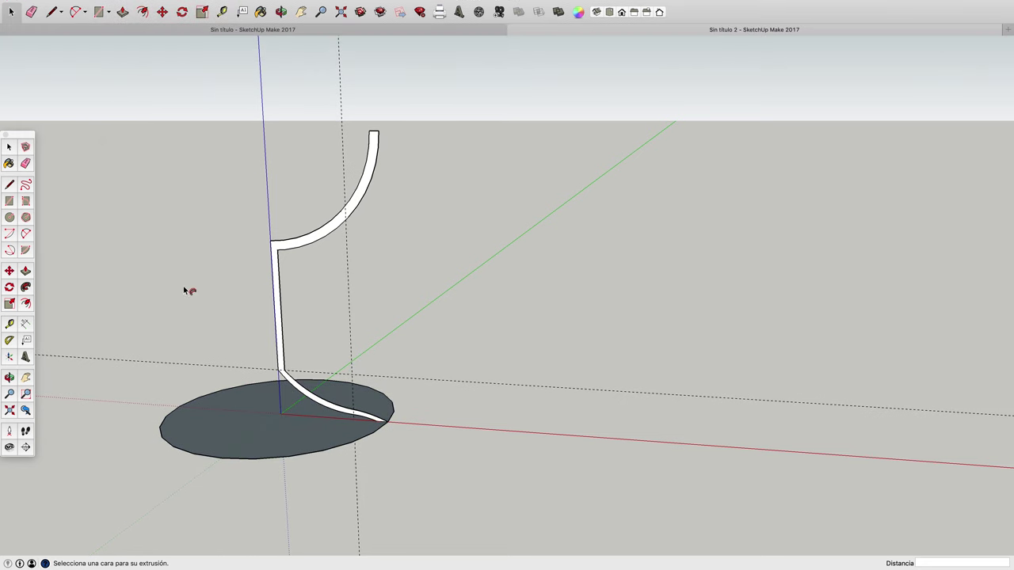
# - Select the disc as the path and sweep the profile around it with Follow Me
pyautogui.click(9, 147)
pyautogui.click(225, 428)
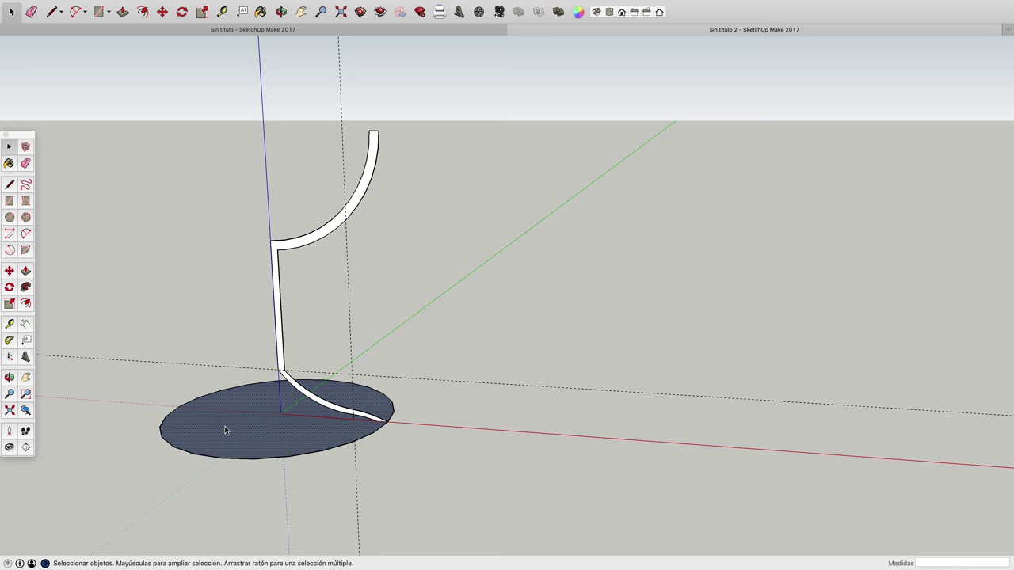
pyautogui.click(26, 288)
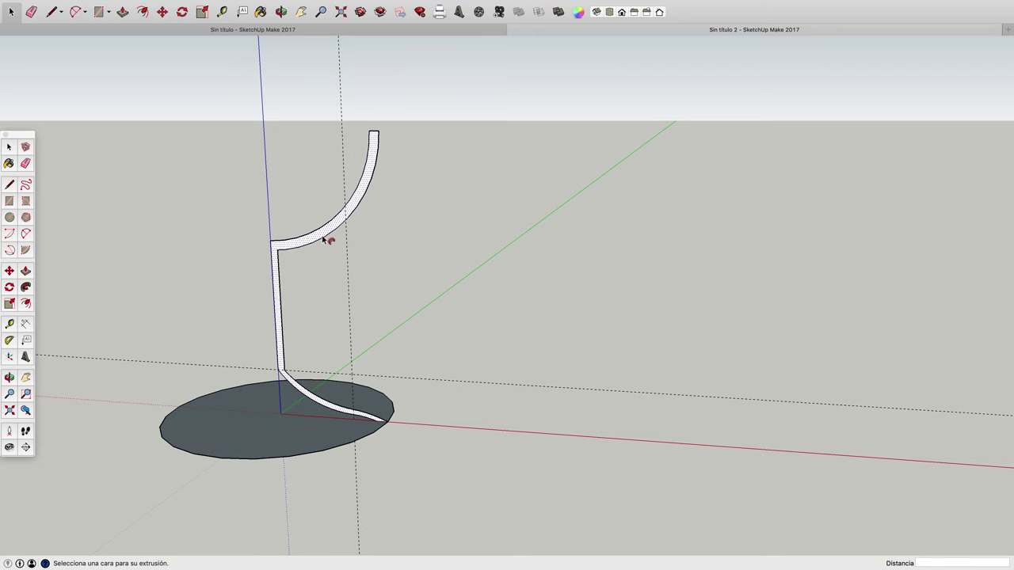
pyautogui.click(324, 239)
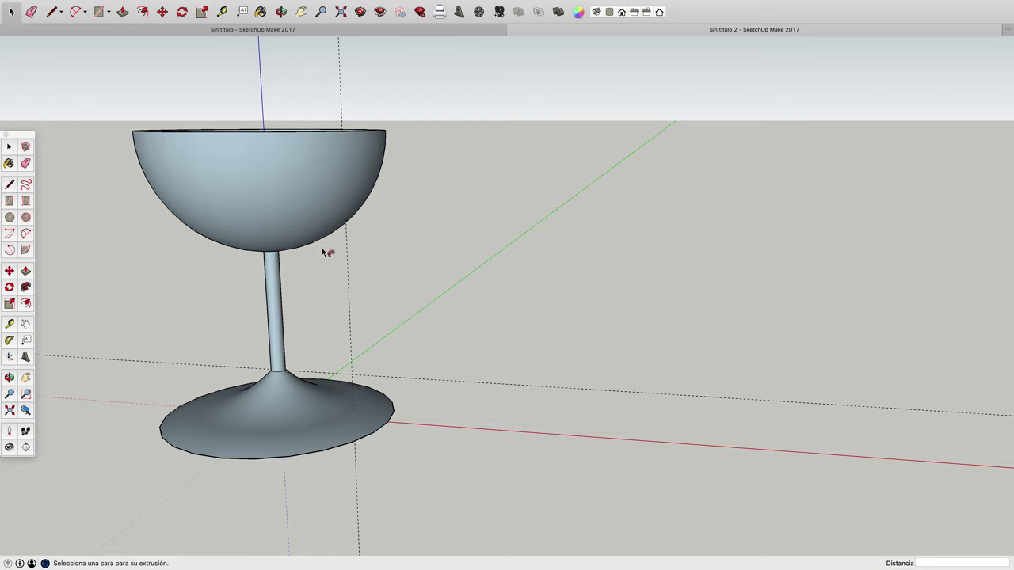
# - Select the flat face inside the base from below, then select the whole goblet
pyautogui.click(281, 11)
pyautogui.moveTo(260, 106)
pyautogui.mouseDown()
pyautogui.moveTo(264, 165)
pyautogui.moveTo(227, 208)
pyautogui.moveTo(209, 205)
pyautogui.moveTo(227, 37)
pyautogui.mouseUp()
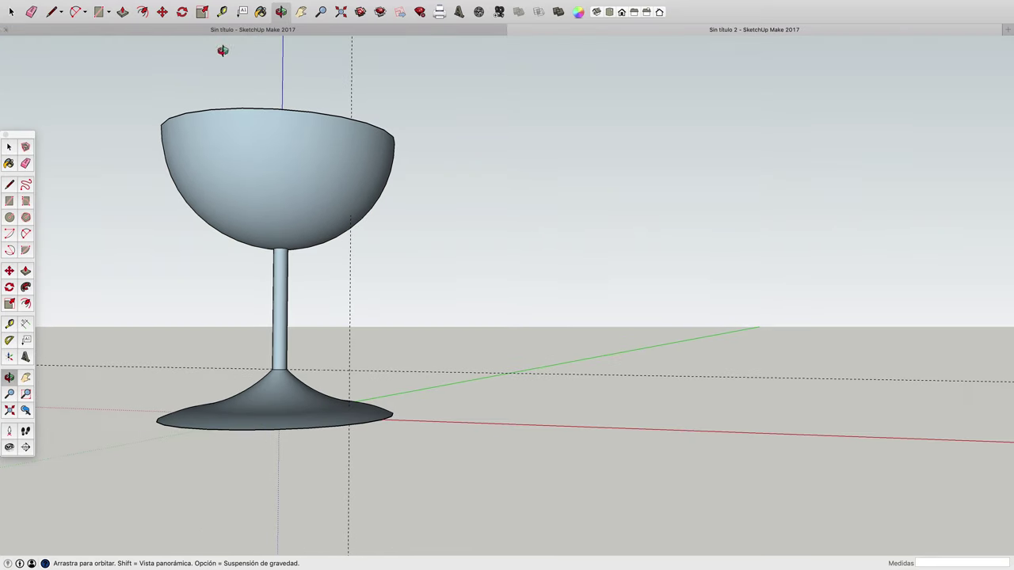
pyautogui.moveTo(347, 418)
pyautogui.mouseDown()
pyautogui.moveTo(321, 285)
pyautogui.moveTo(324, 213)
pyautogui.mouseUp()
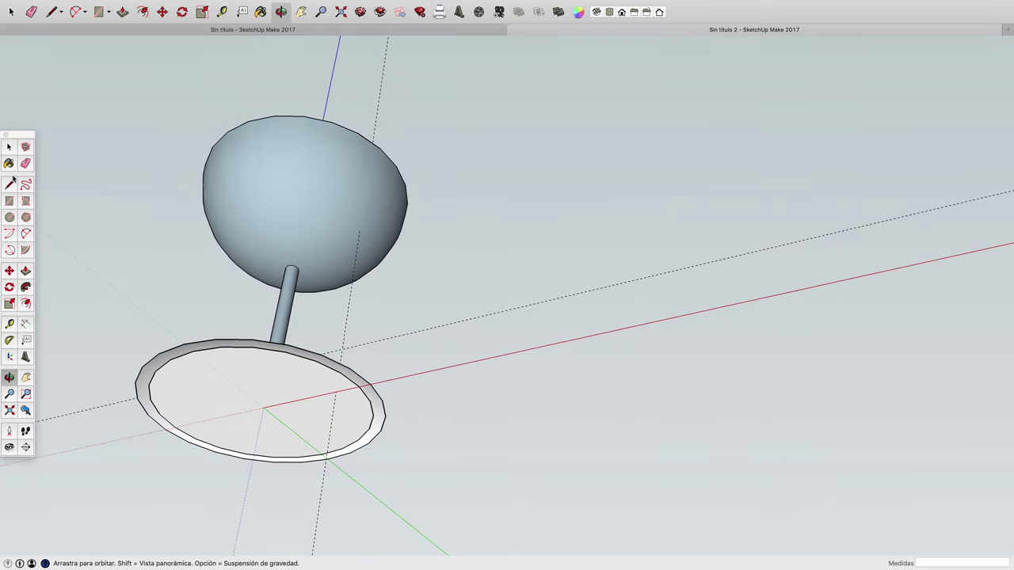
pyautogui.click(10, 149)
pyautogui.click(211, 422)
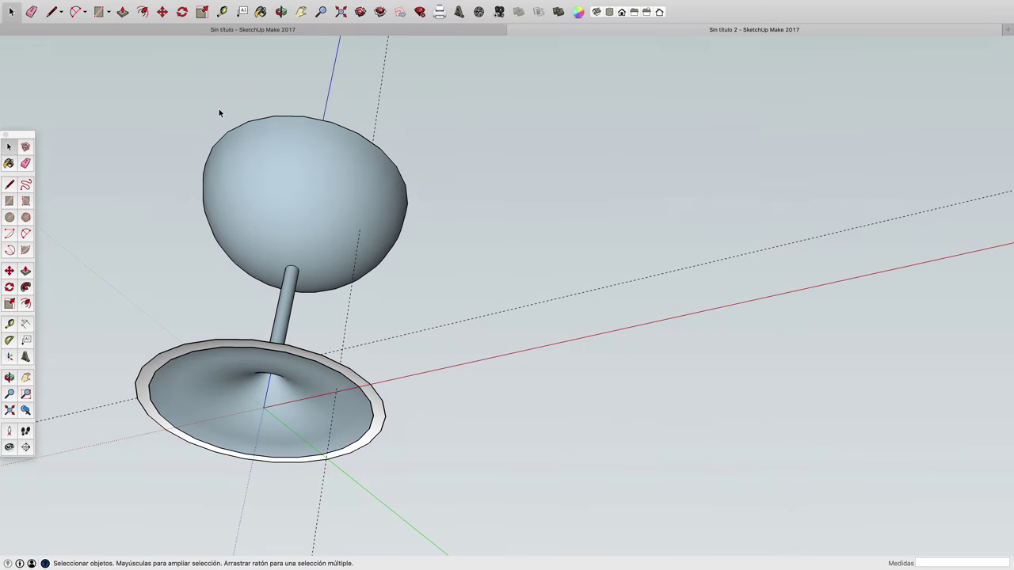
pyautogui.click(282, 12)
pyautogui.moveTo(196, 99)
pyautogui.mouseDown()
pyautogui.moveTo(181, 199)
pyautogui.moveTo(244, 346)
pyautogui.moveTo(231, 412)
pyautogui.mouseUp()
pyautogui.click(8, 145)
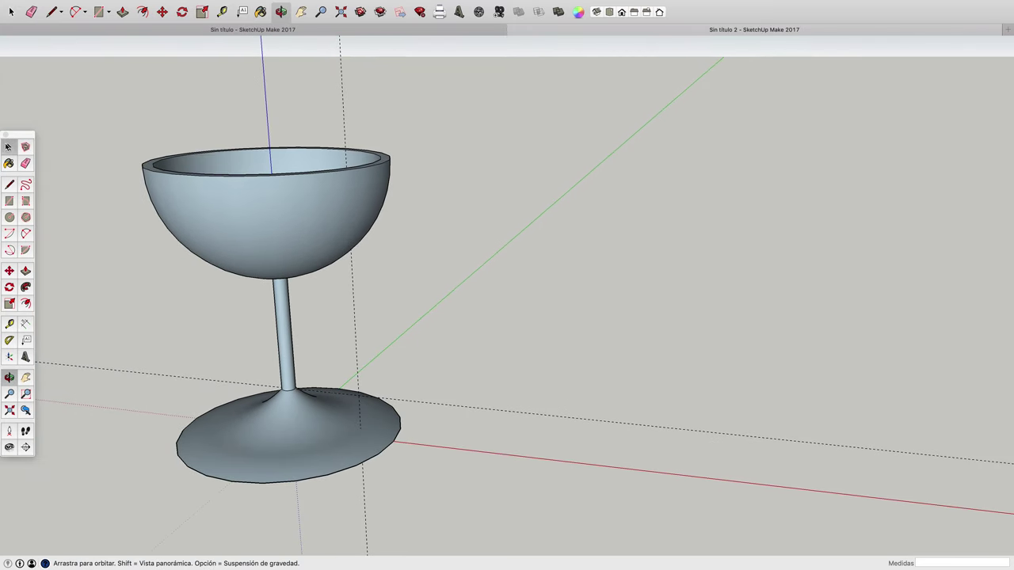
pyautogui.moveTo(73, 119)
pyautogui.mouseDown()
pyautogui.moveTo(490, 539)
pyautogui.moveTo(486, 526)
pyautogui.mouseUp()
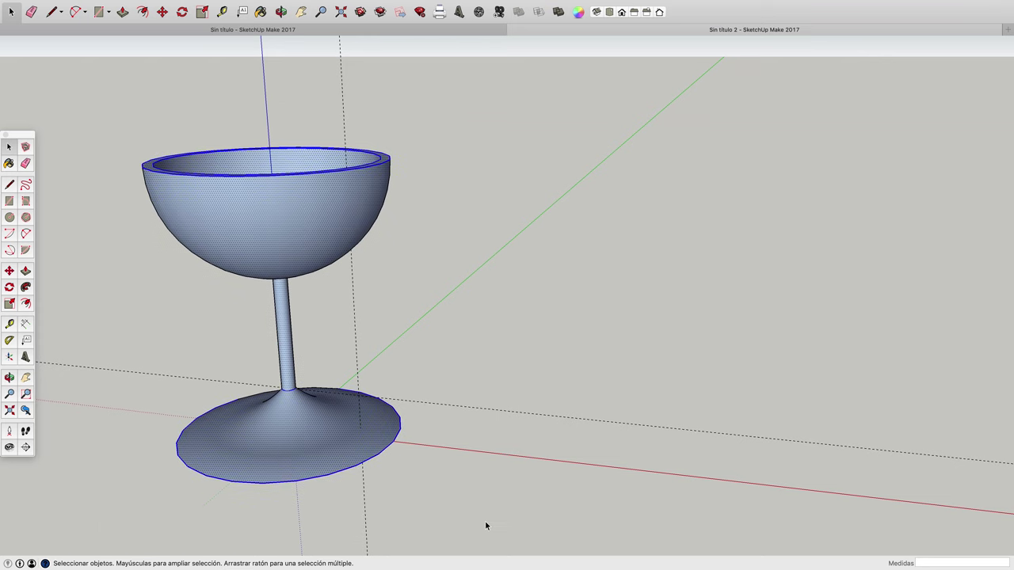
# - Paint the goblet with the dark teal Agua water material, then clear the selection
pyautogui.click(261, 31)
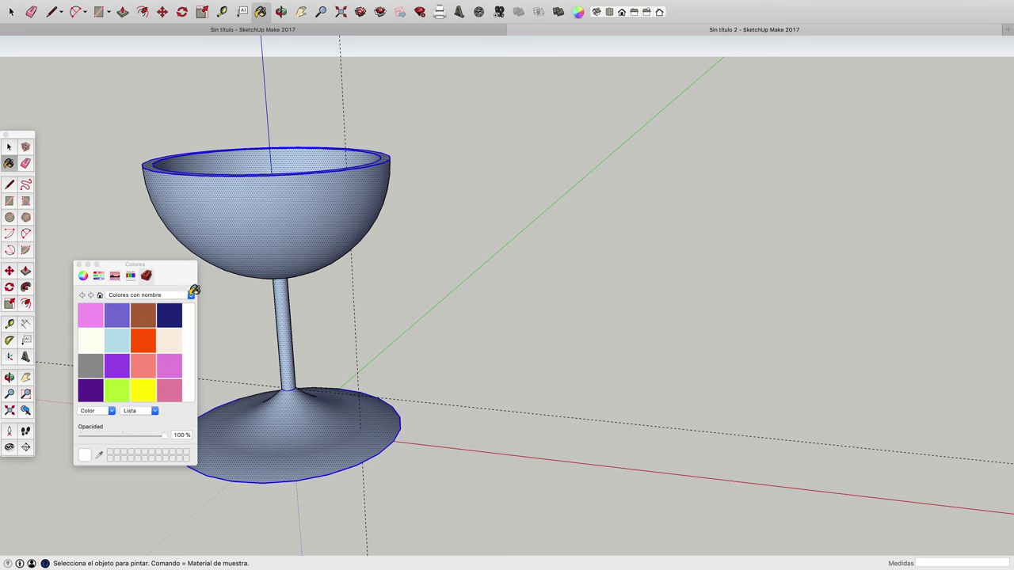
pyautogui.click(8, 148)
pyautogui.click(191, 295)
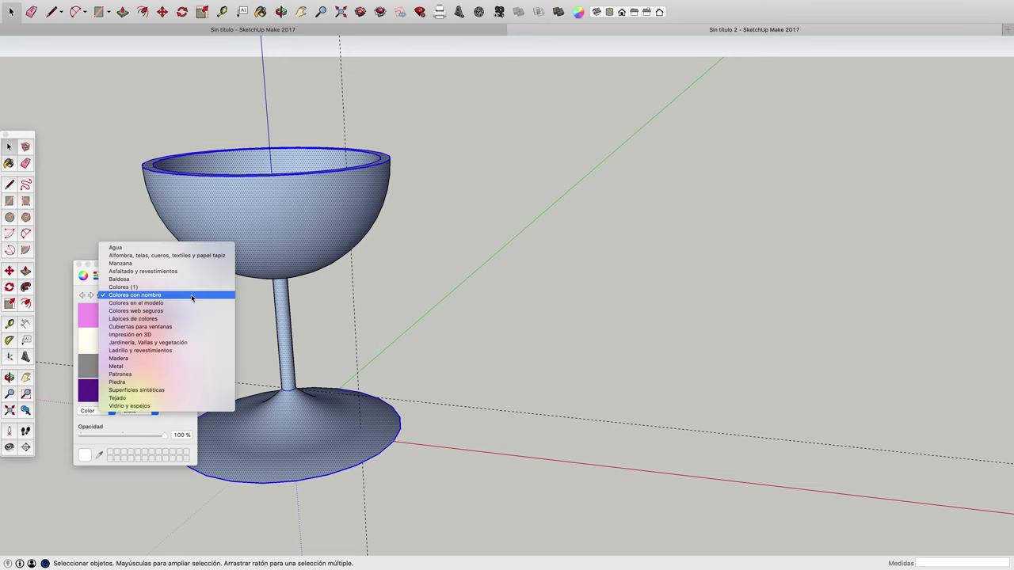
pyautogui.press('Escape')
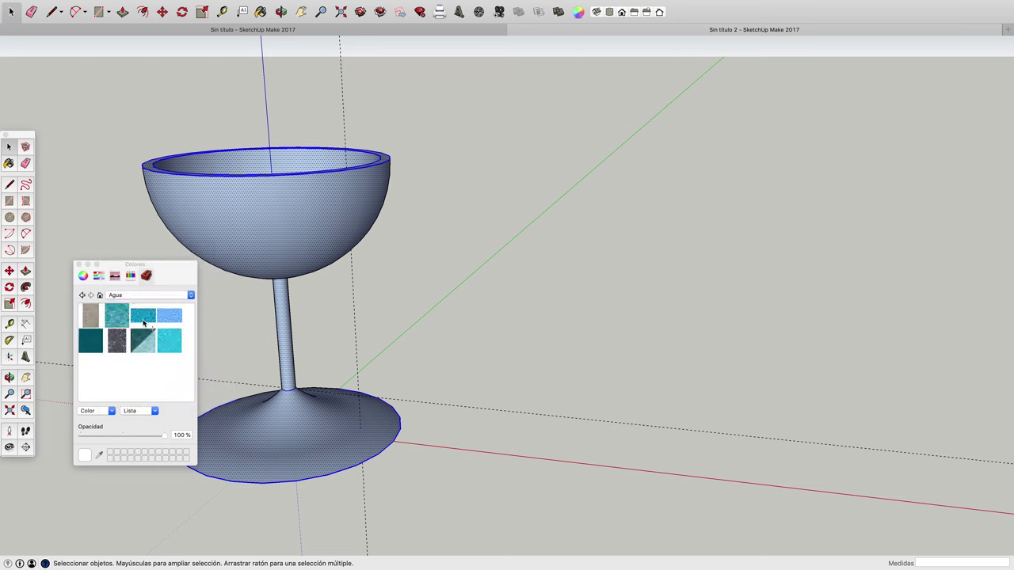
pyautogui.click(143, 318)
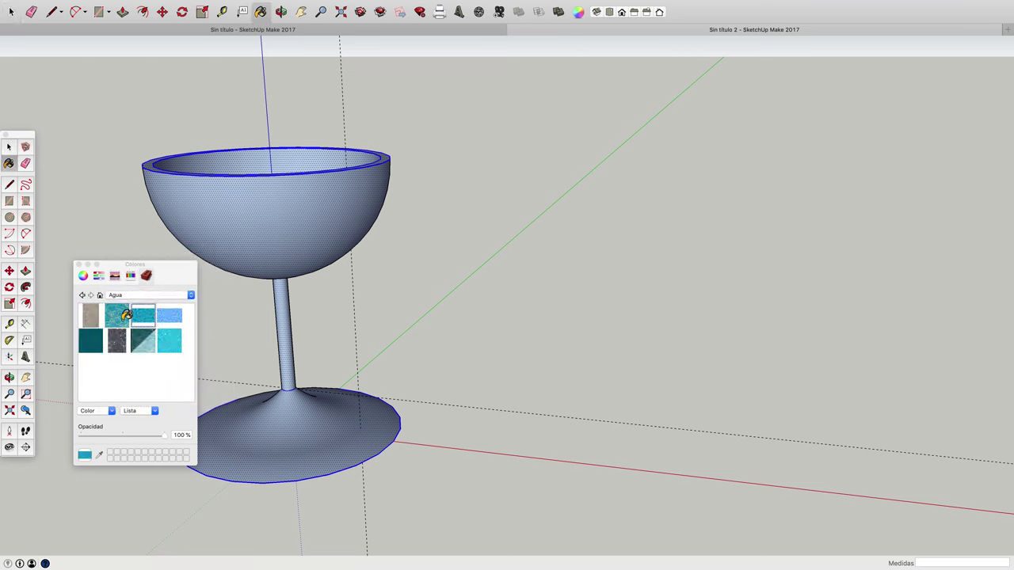
pyautogui.click(124, 316)
pyautogui.click(243, 225)
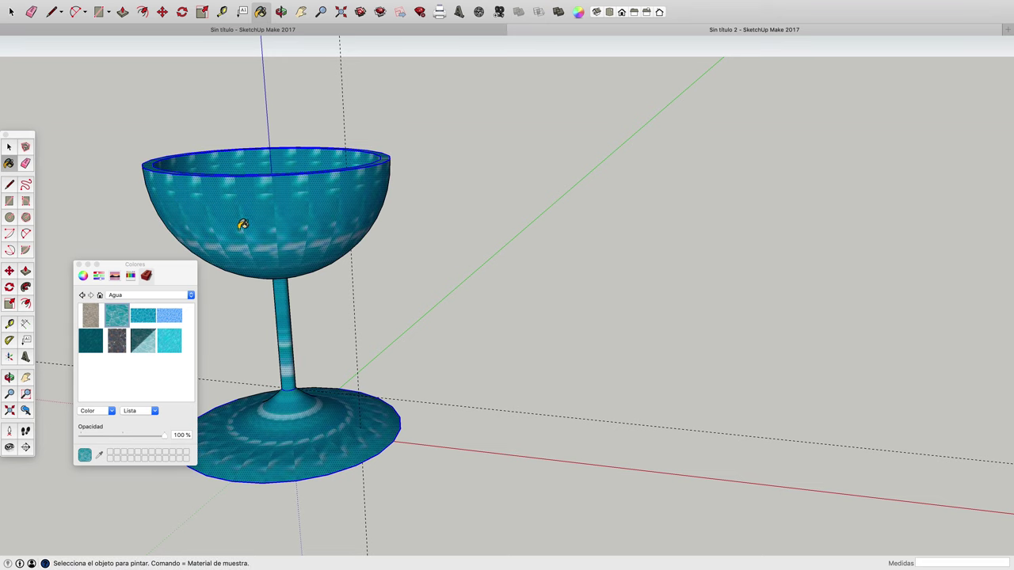
pyautogui.click(91, 339)
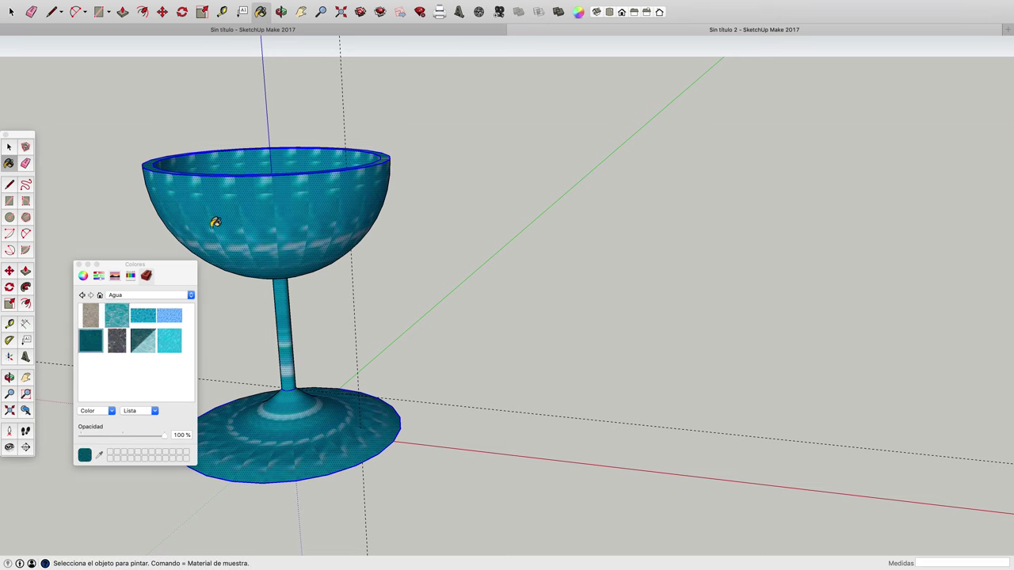
pyautogui.click(223, 213)
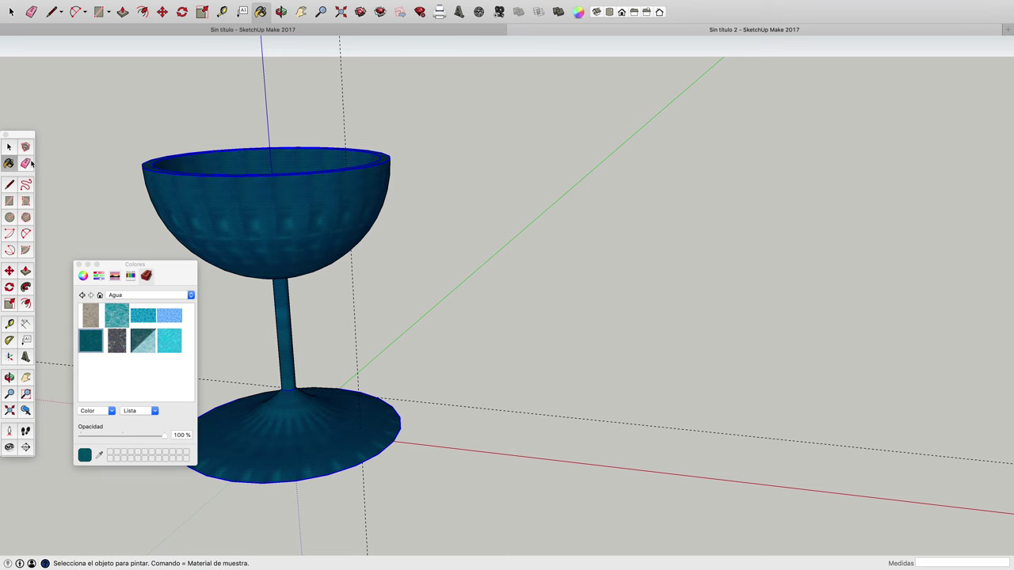
pyautogui.click(80, 263)
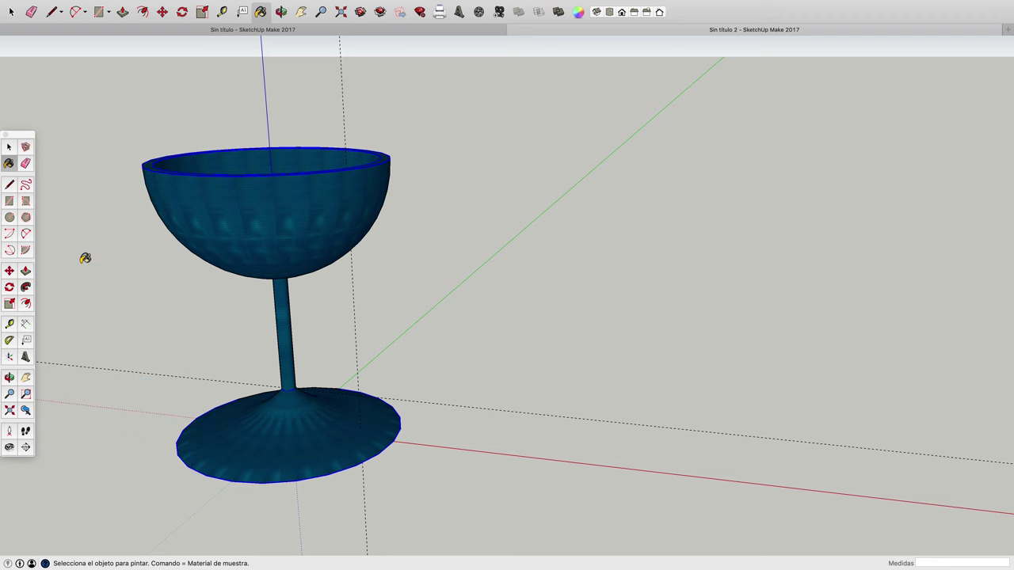
pyautogui.click(9, 146)
pyautogui.moveTo(176, 232); pyautogui.dragTo(344, 289)
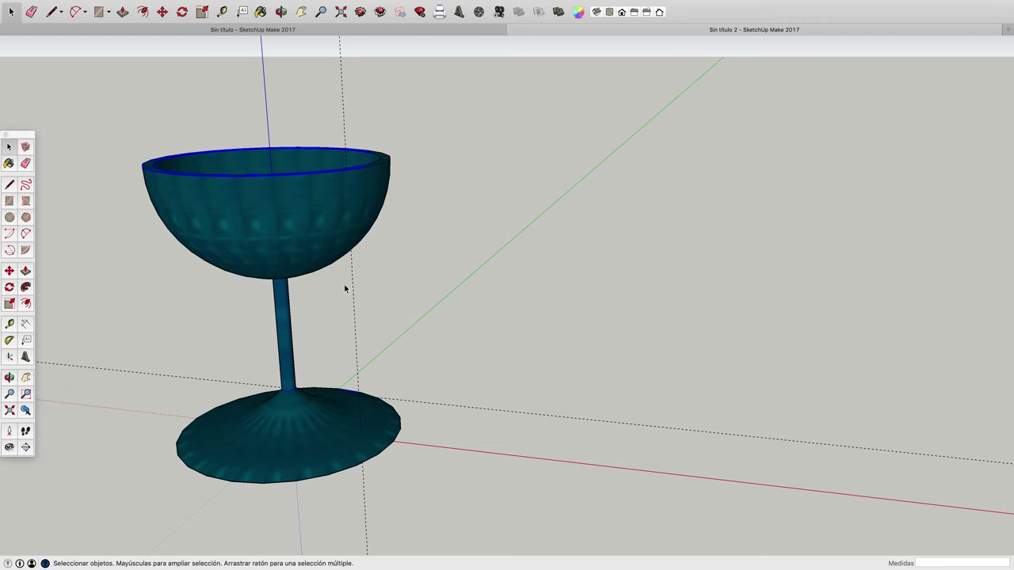
# - Orbit the goblet, draw a trial line across the rim, and undo it
pyautogui.click(281, 12)
pyautogui.moveTo(428, 188)
pyautogui.mouseDown()
pyautogui.moveTo(315, 313)
pyautogui.moveTo(370, 348)
pyautogui.mouseUp()
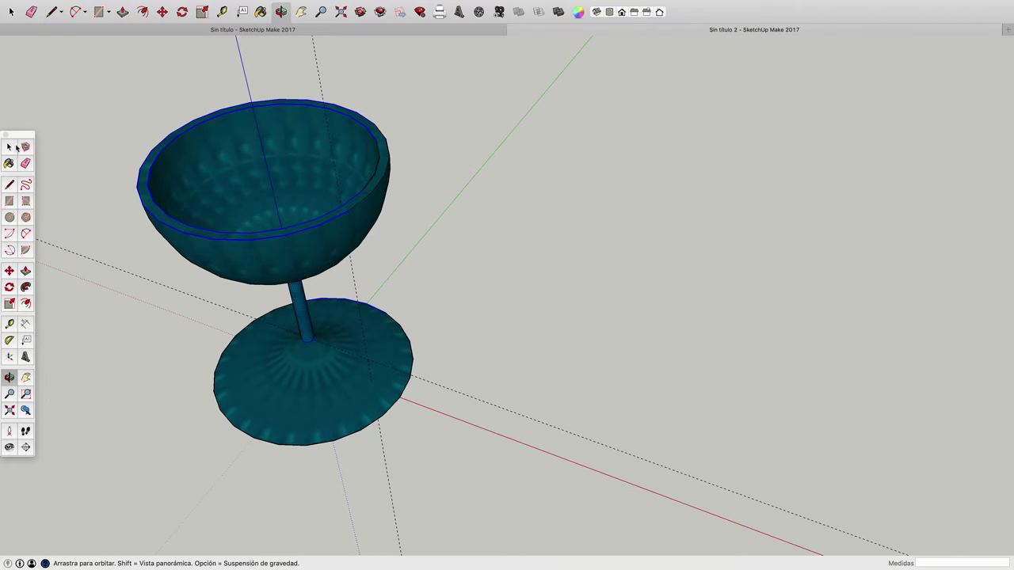
pyautogui.click(9, 147)
pyautogui.click(10, 186)
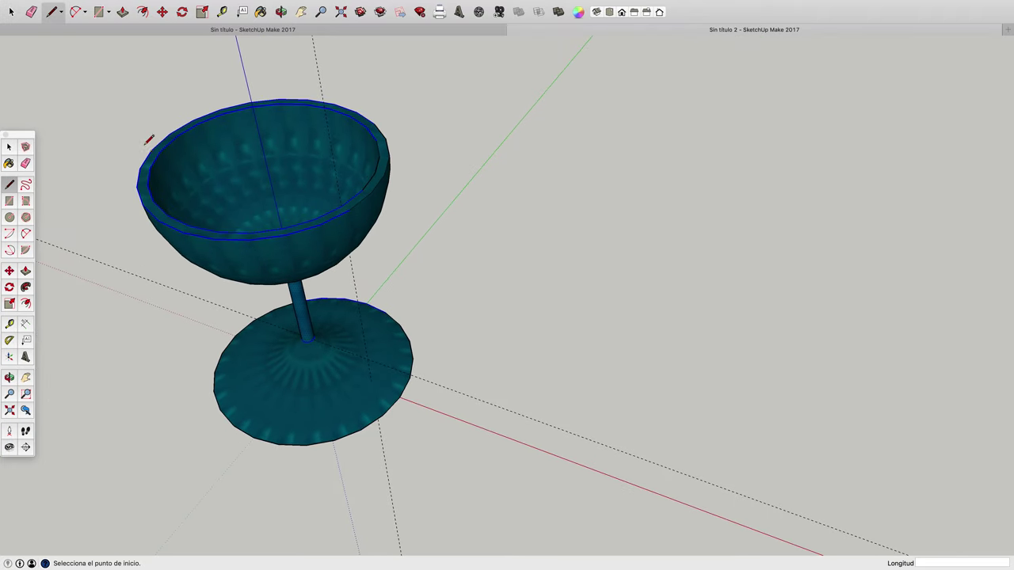
pyautogui.click(169, 144)
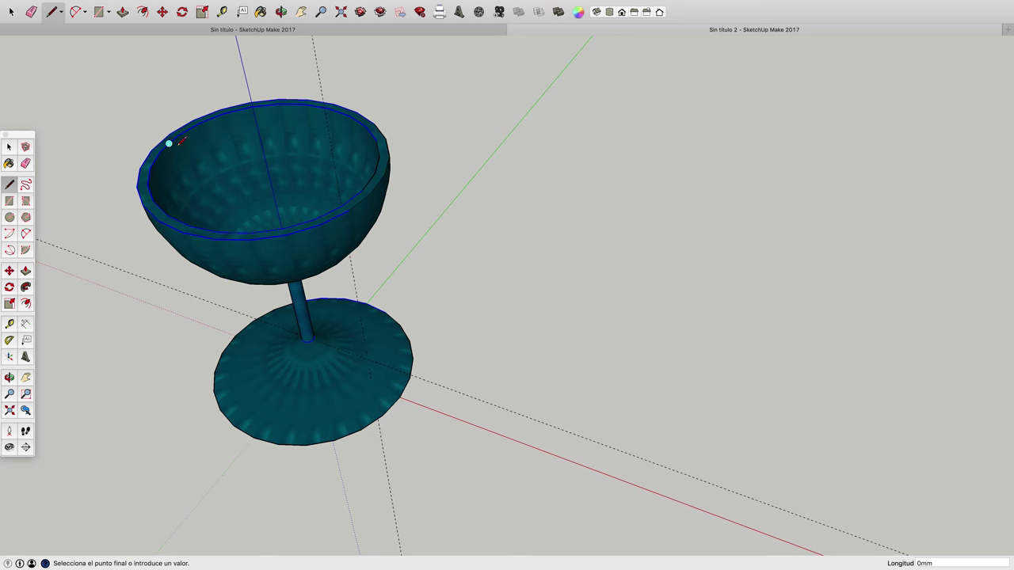
pyautogui.click(375, 164)
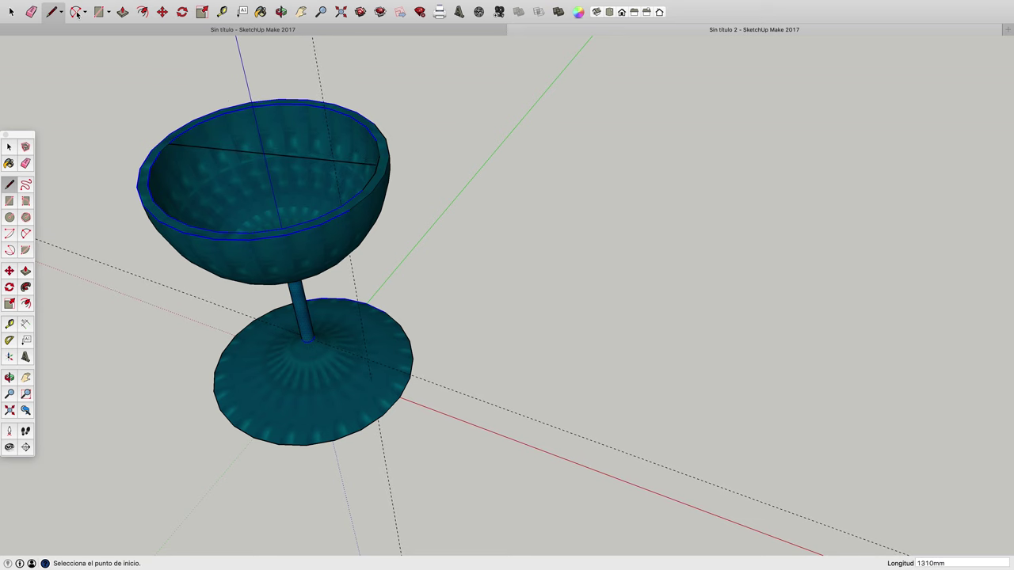
pyautogui.click(114, 5)
pyautogui.click(119, 16)
# - Redraw a line across the bowl's rim to create a top face, then erase the line
pyautogui.click(9, 147)
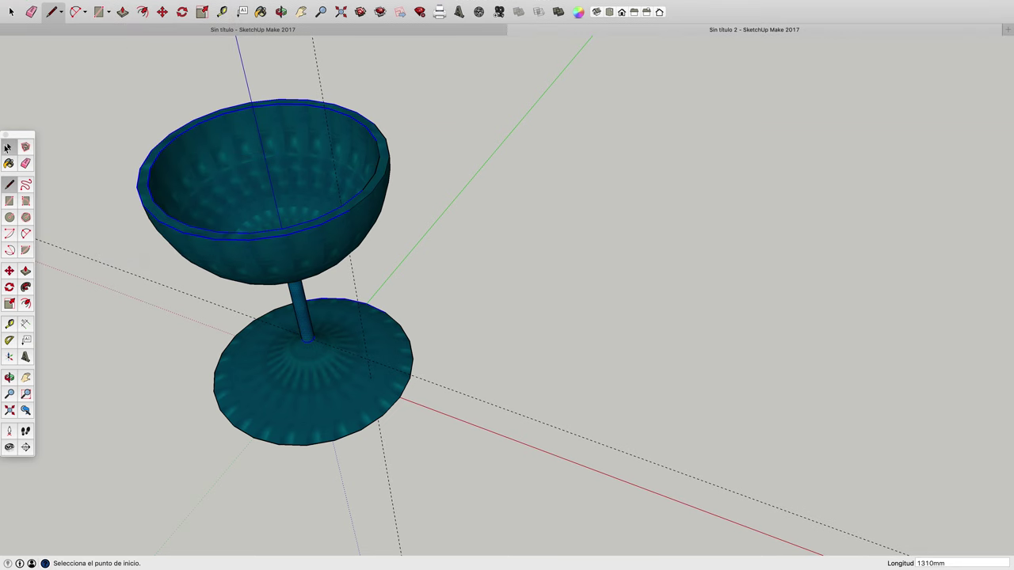
pyautogui.click(9, 185)
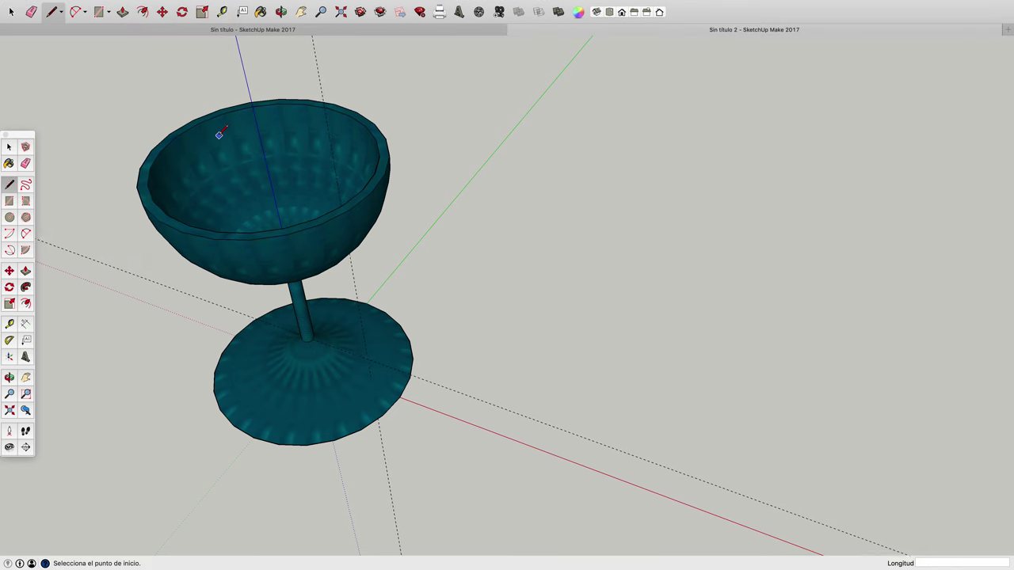
pyautogui.click(176, 136)
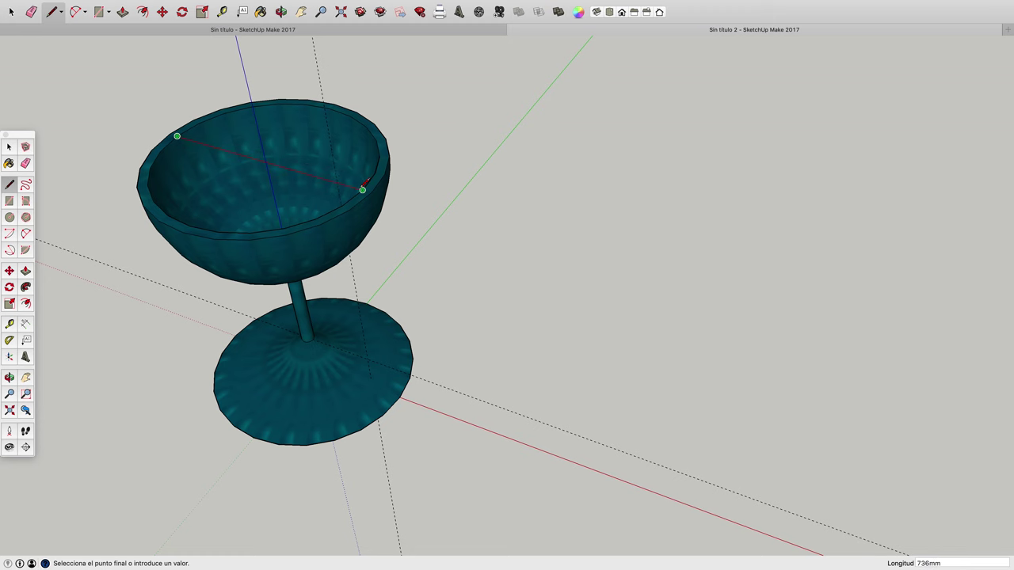
pyautogui.click(363, 188)
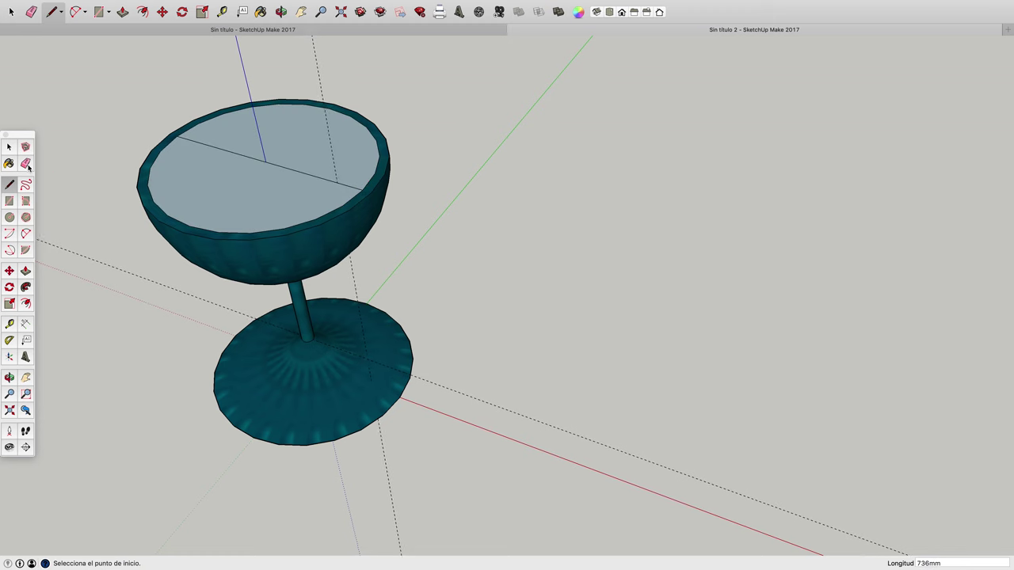
pyautogui.click(26, 163)
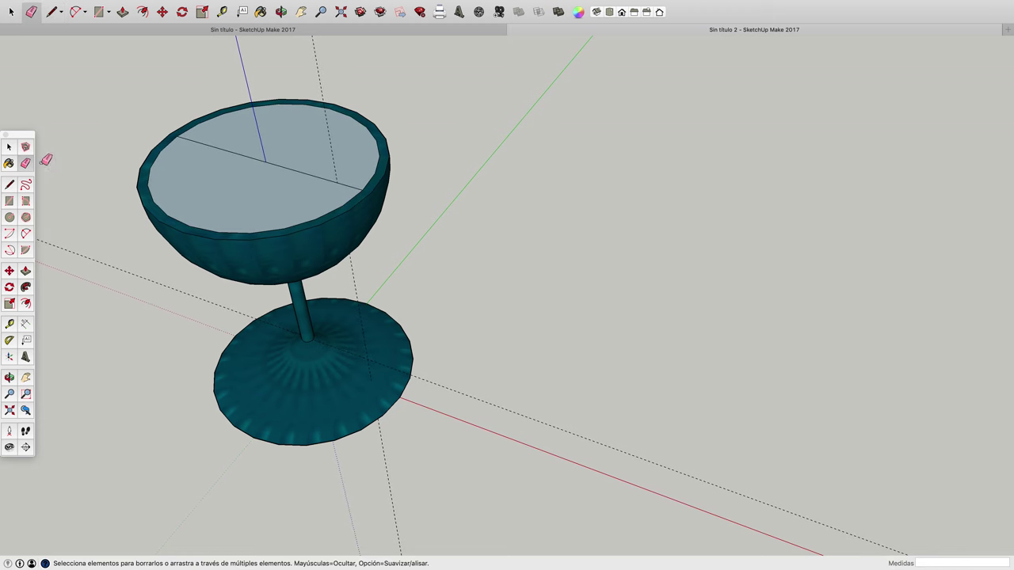
pyautogui.click(236, 153)
# - Push the bowl's top face 38 mm down into the bowl
pyautogui.press('p')
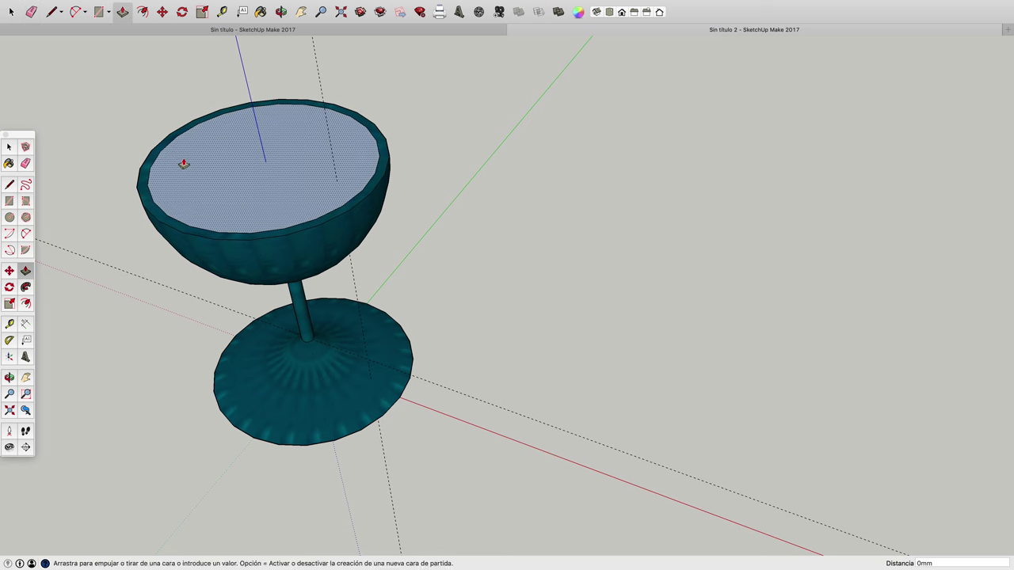
pyautogui.click(179, 176)
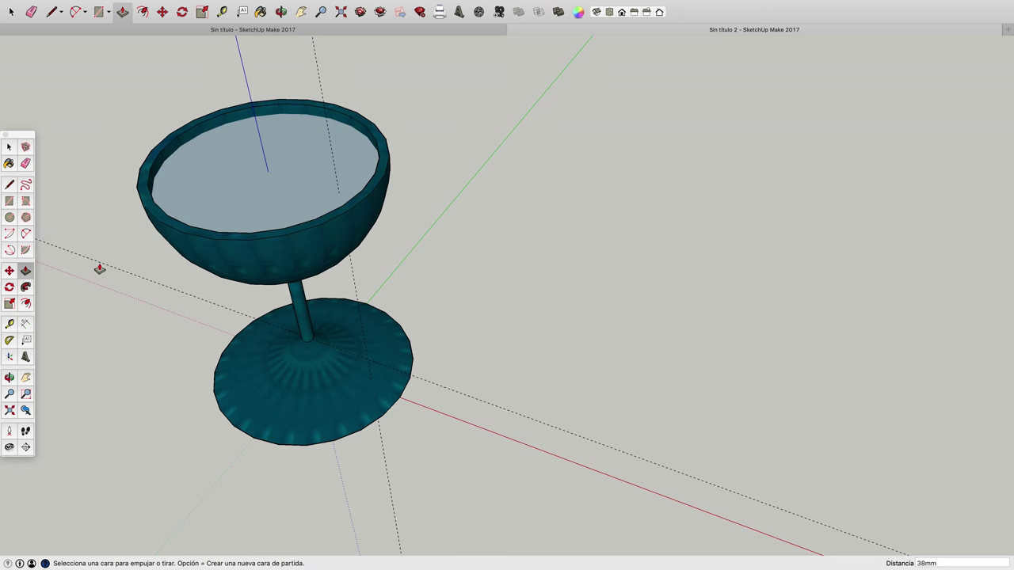
pyautogui.click(260, 11)
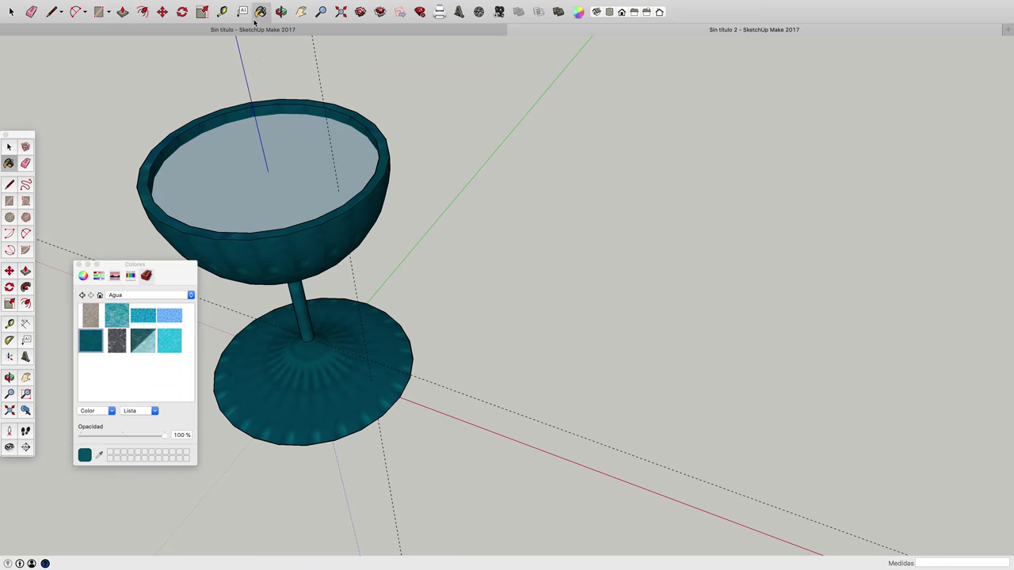
# - Paint the sunken bowl face with the light blue Agua water material
pyautogui.click(177, 322)
pyautogui.click(254, 155)
pyautogui.click(9, 147)
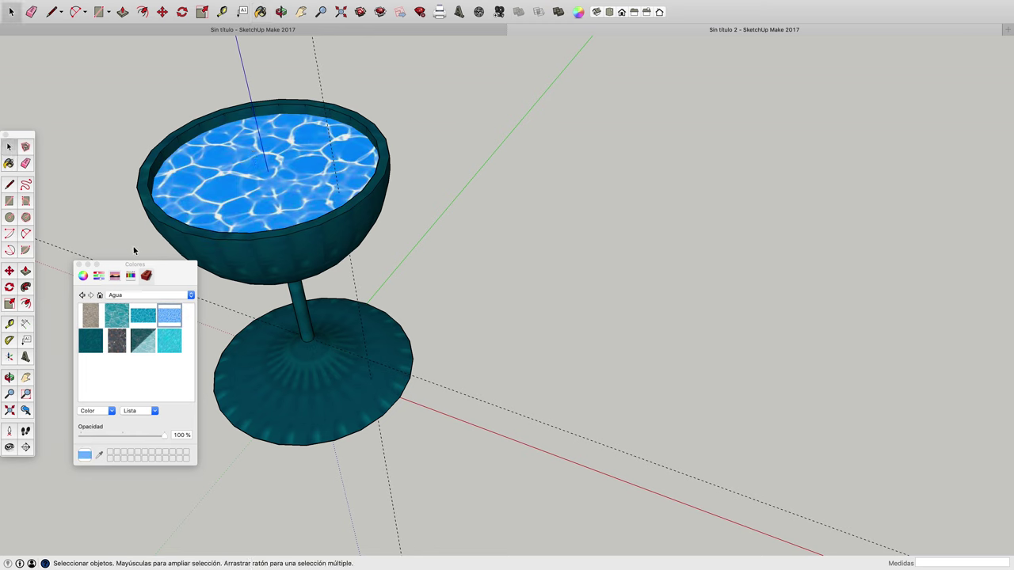
# - Hide the guides and axes via Ver > Guías and Ver > Ejes, then orbit the goblet
pyautogui.click(78, 264)
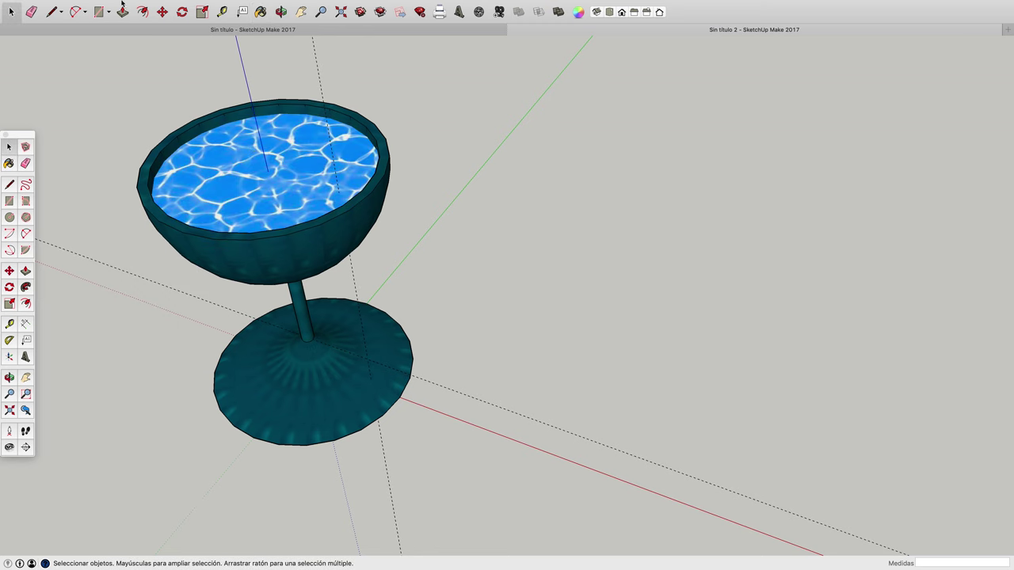
pyautogui.click(141, 5)
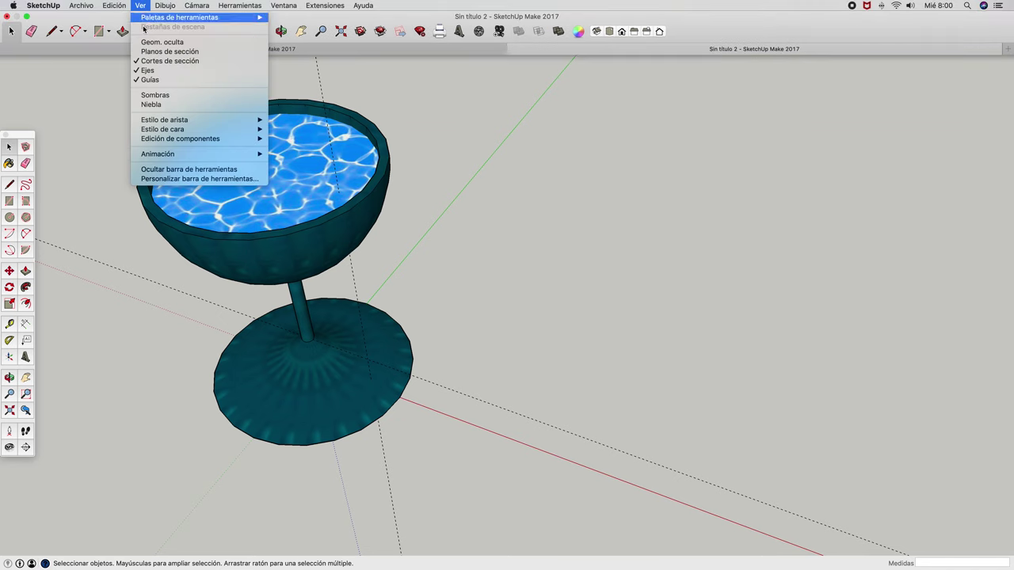
pyautogui.click(147, 80)
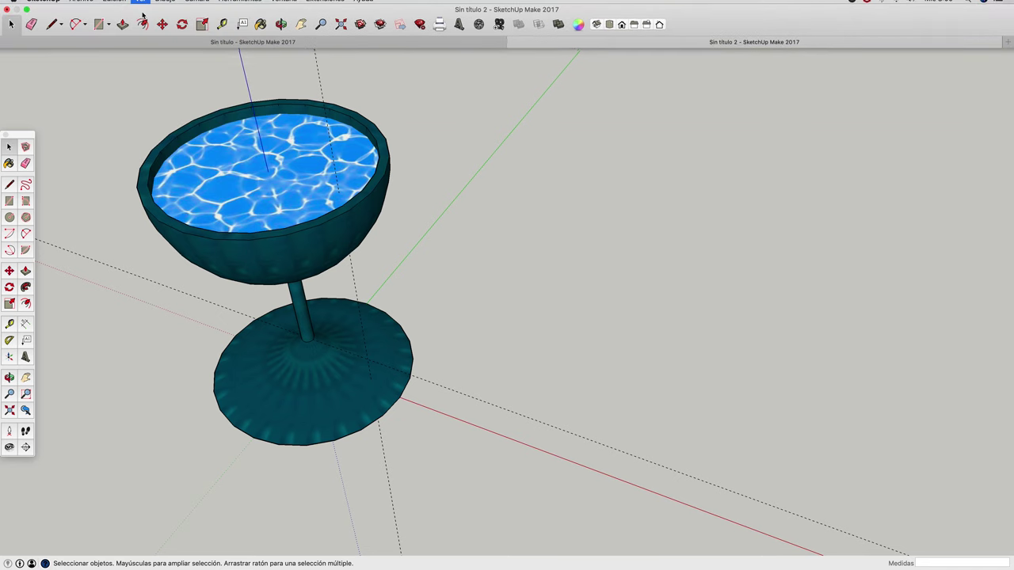
pyautogui.click(141, 5)
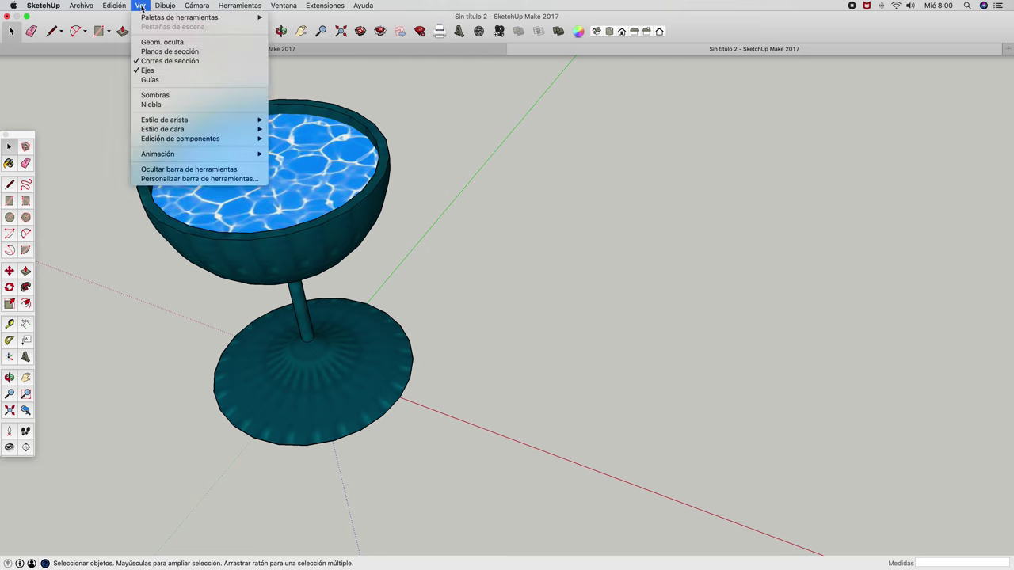
pyautogui.click(147, 70)
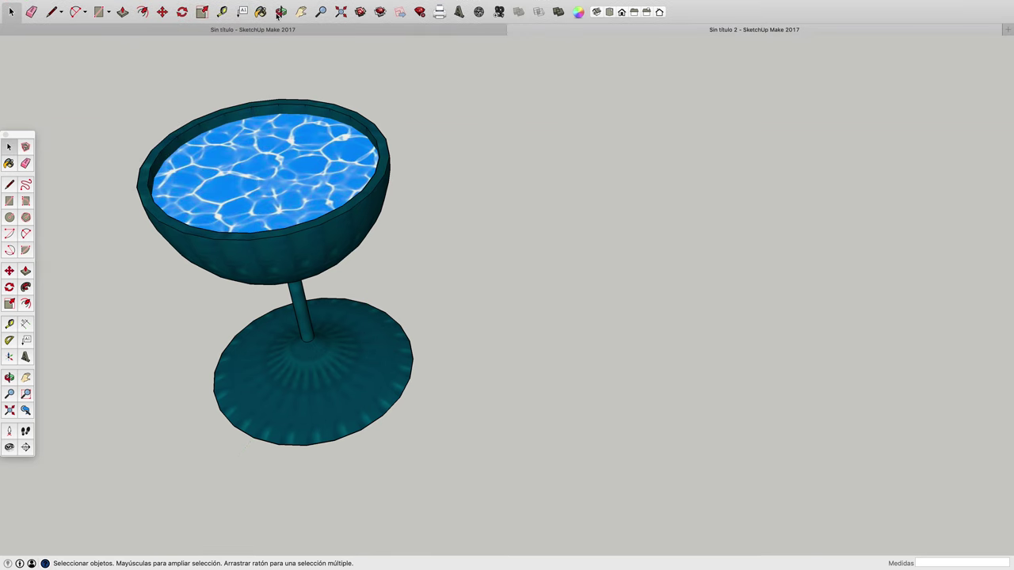
pyautogui.click(280, 12)
pyautogui.moveTo(415, 299)
pyautogui.mouseDown()
pyautogui.moveTo(389, 317)
pyautogui.moveTo(314, 308)
pyautogui.moveTo(250, 164)
pyautogui.moveTo(430, 220)
pyautogui.moveTo(306, 224)
pyautogui.mouseUp()
pyautogui.click(9, 148)
# - Run CleanUp³ with last settings on the whole goblet, purging 7 materials and 1 component
pyautogui.moveTo(80, 97); pyautogui.dragTo(498, 545)
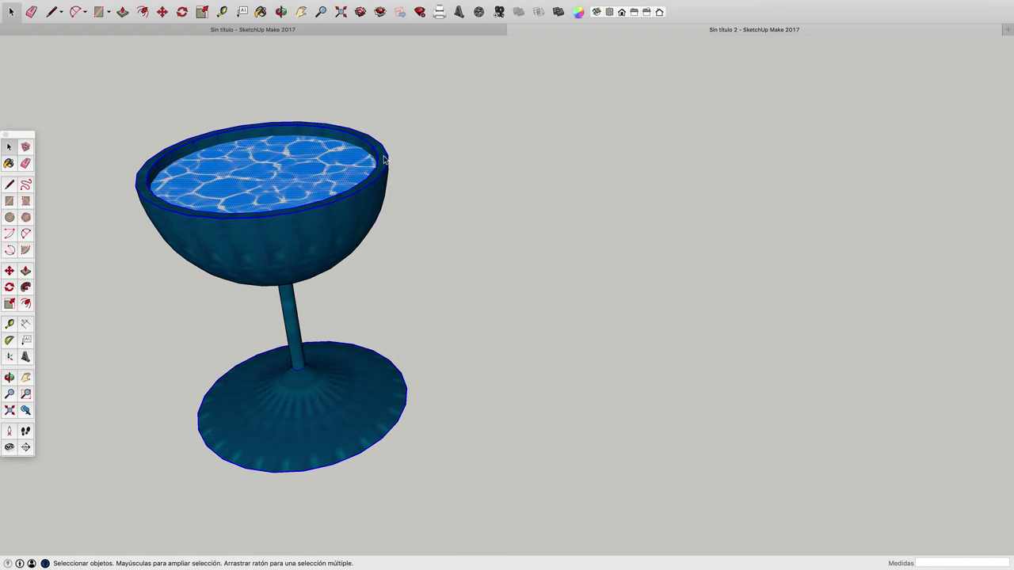
pyautogui.click(313, 6)
pyautogui.moveTo(327, 17)
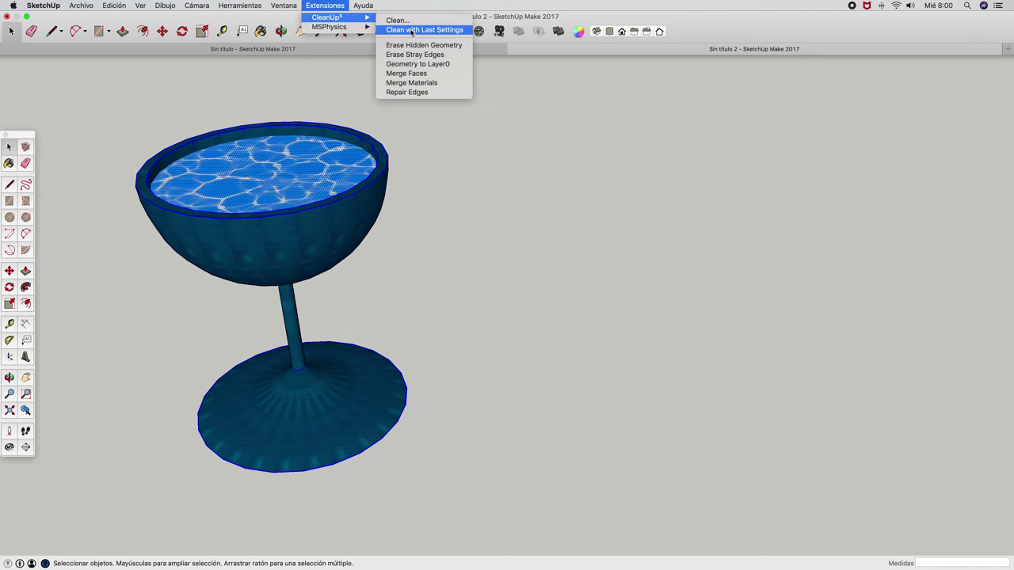
pyautogui.click(410, 30)
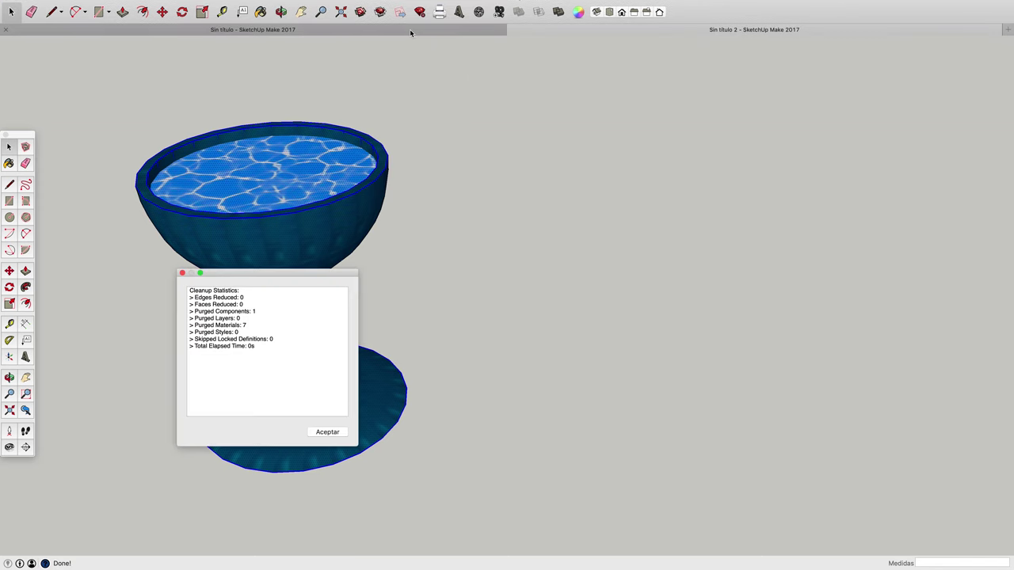
pyautogui.click(325, 433)
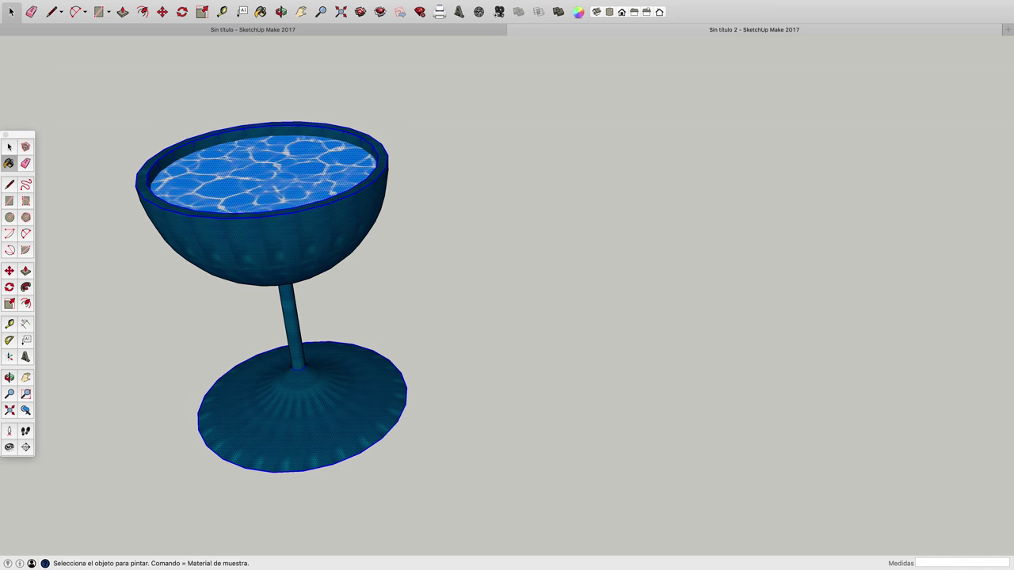
pyautogui.press('space')
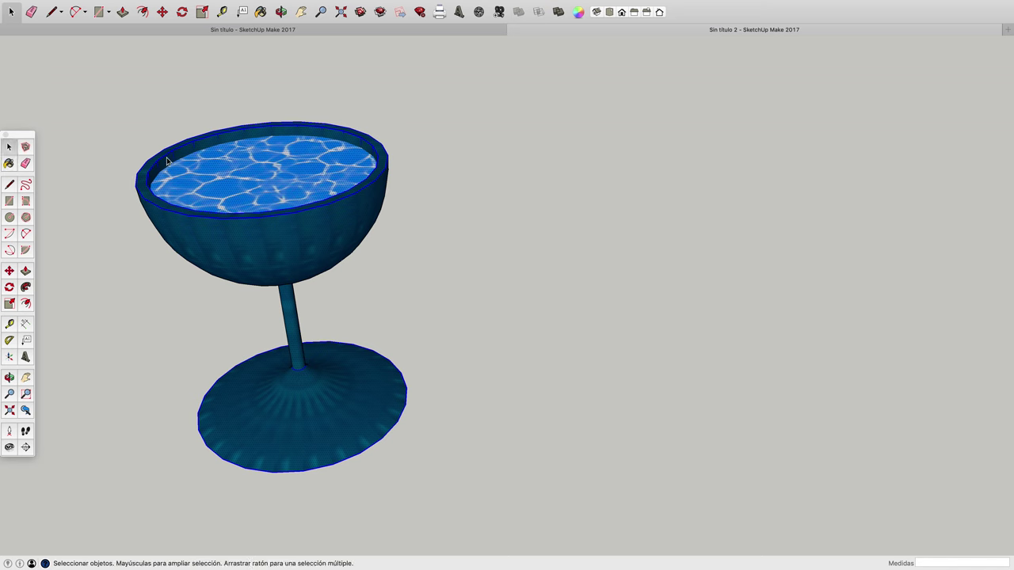
# - Soften and smooth the goblet's edges with a 115° angle between normals
pyautogui.rightClick(170, 159)
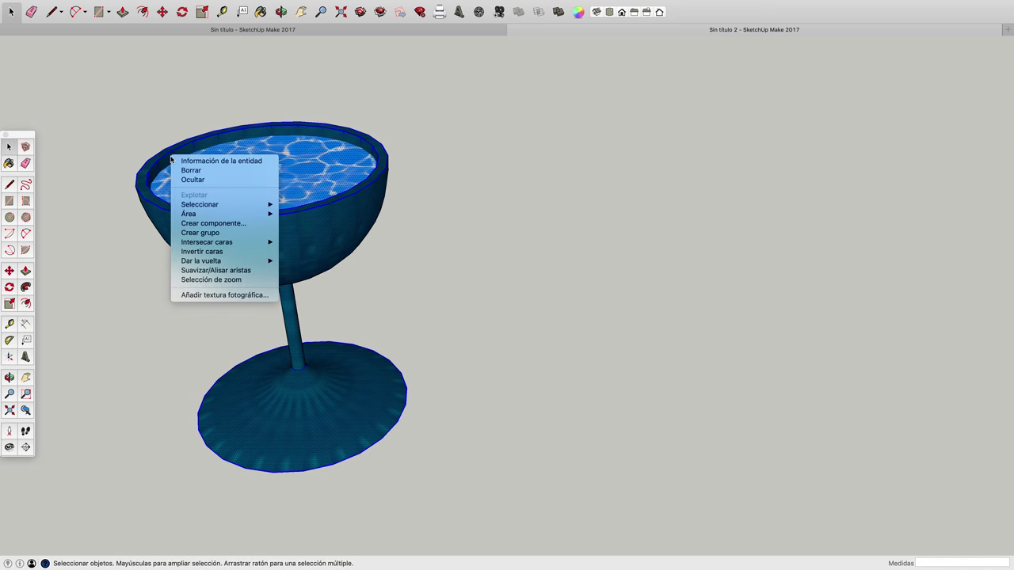
pyautogui.click(216, 270)
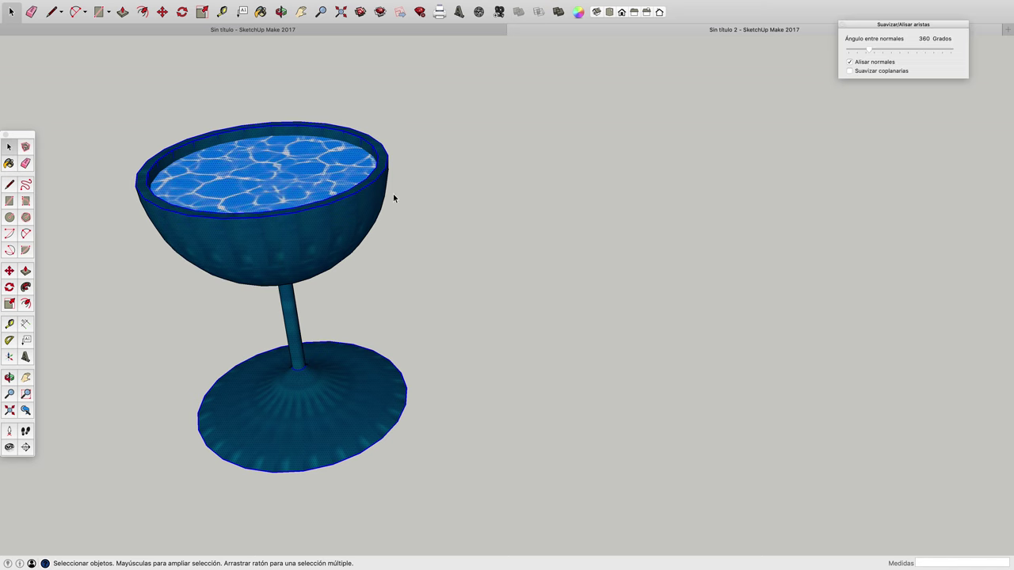
pyautogui.moveTo(870, 51); pyautogui.dragTo(873, 51)
pyautogui.moveTo(898, 51); pyautogui.dragTo(913, 50)
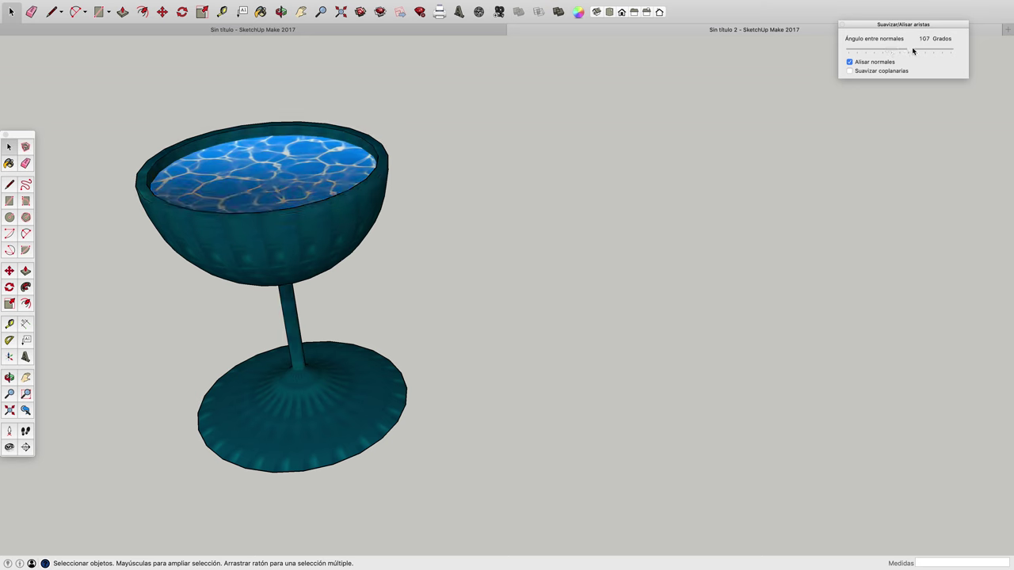
pyautogui.click(584, 104)
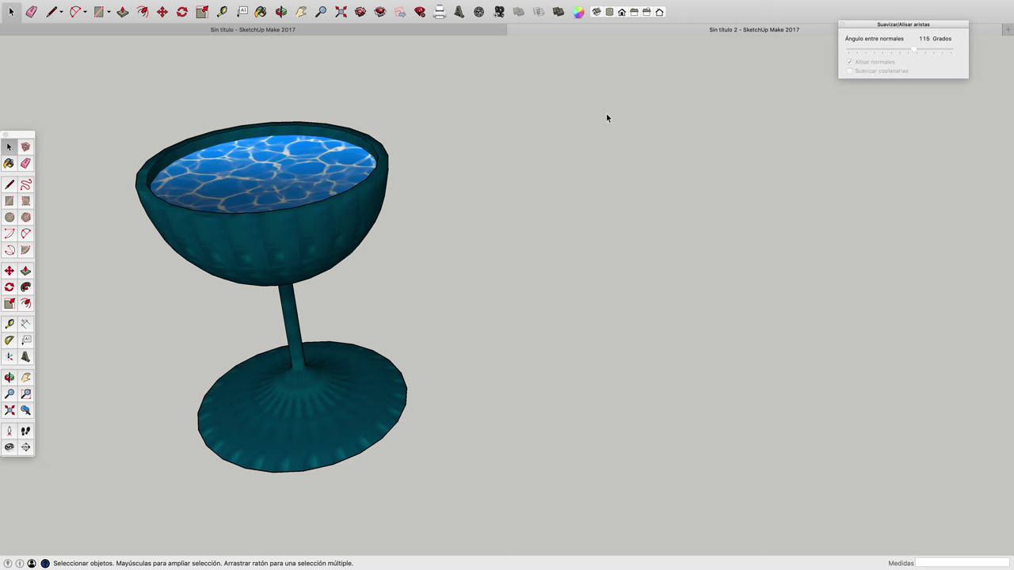
# - Orbit to inspect the smoothed goblet and switch to the front view
pyautogui.click(282, 12)
pyautogui.moveTo(385, 294)
pyautogui.mouseDown()
pyautogui.moveTo(354, 294)
pyautogui.moveTo(276, 244)
pyautogui.moveTo(217, 174)
pyautogui.moveTo(206, 142)
pyautogui.moveTo(281, 119)
pyautogui.moveTo(304, 64)
pyautogui.moveTo(310, 137)
pyautogui.moveTo(346, 239)
pyautogui.moveTo(410, 332)
pyautogui.moveTo(484, 344)
pyautogui.mouseUp()
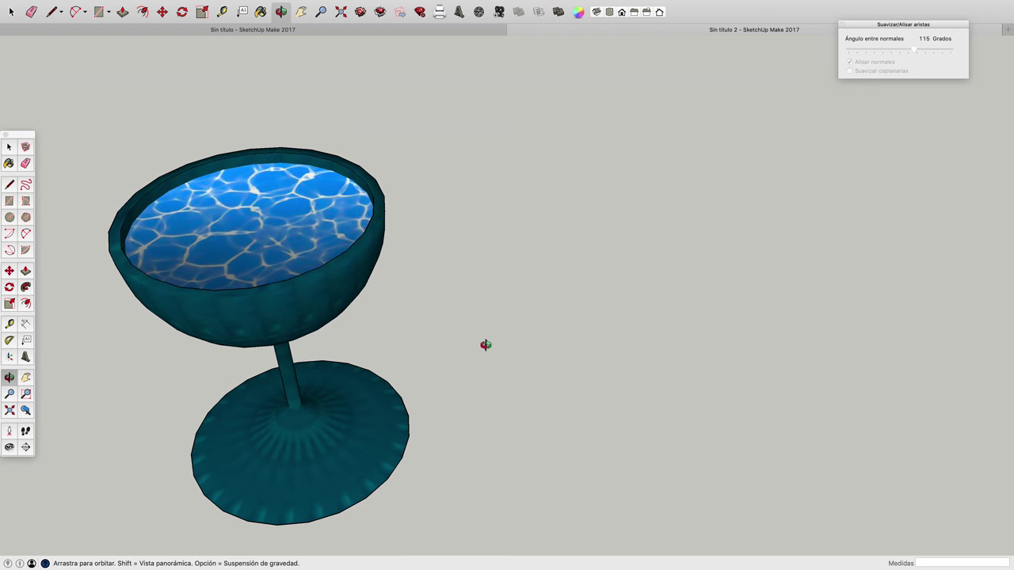
pyautogui.click(598, 13)
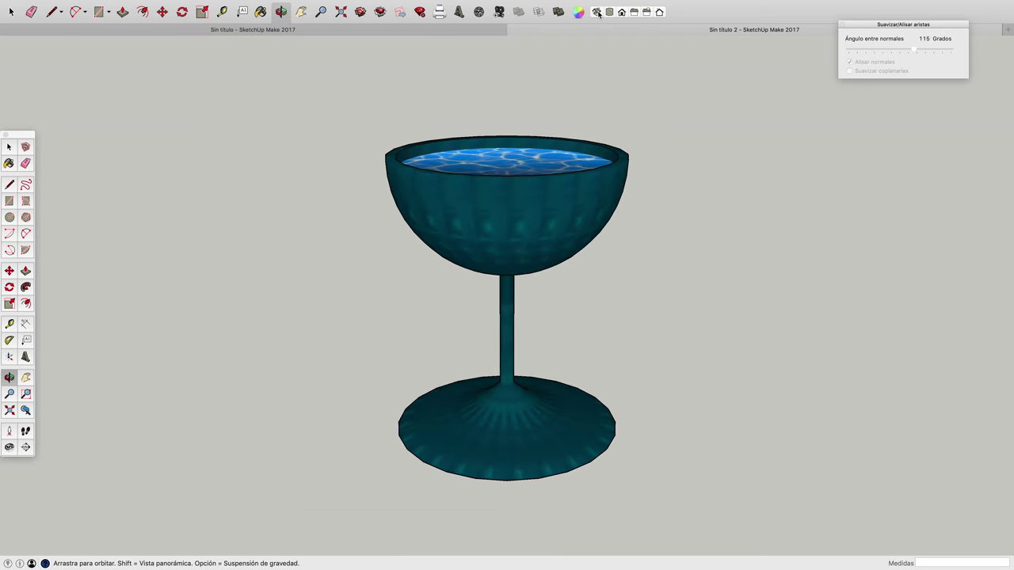